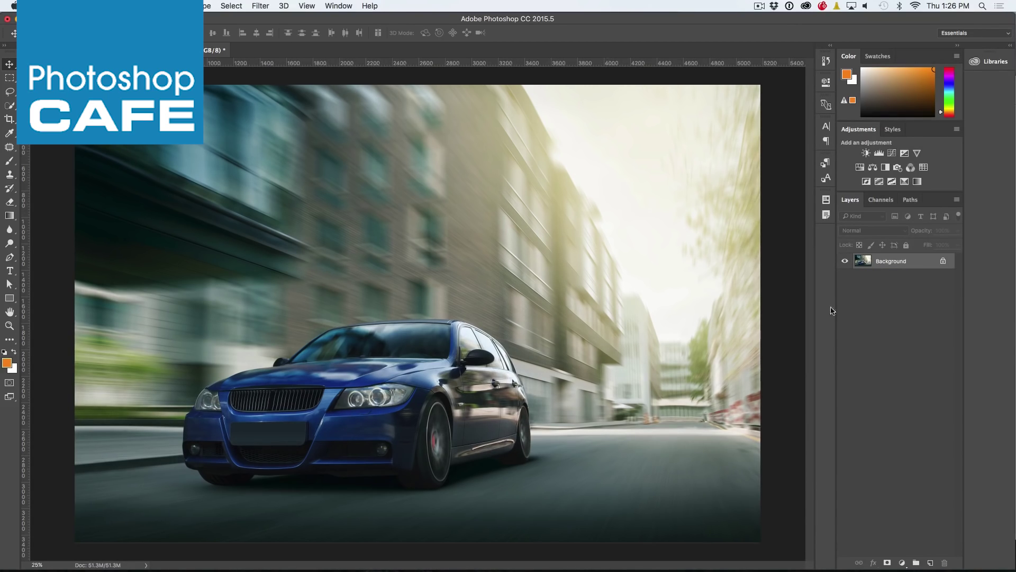
Add a new layer and fill it with 50% gray after a failed Lens Flare attempt
{"action": "left_click", "coordinate": [931, 564]}
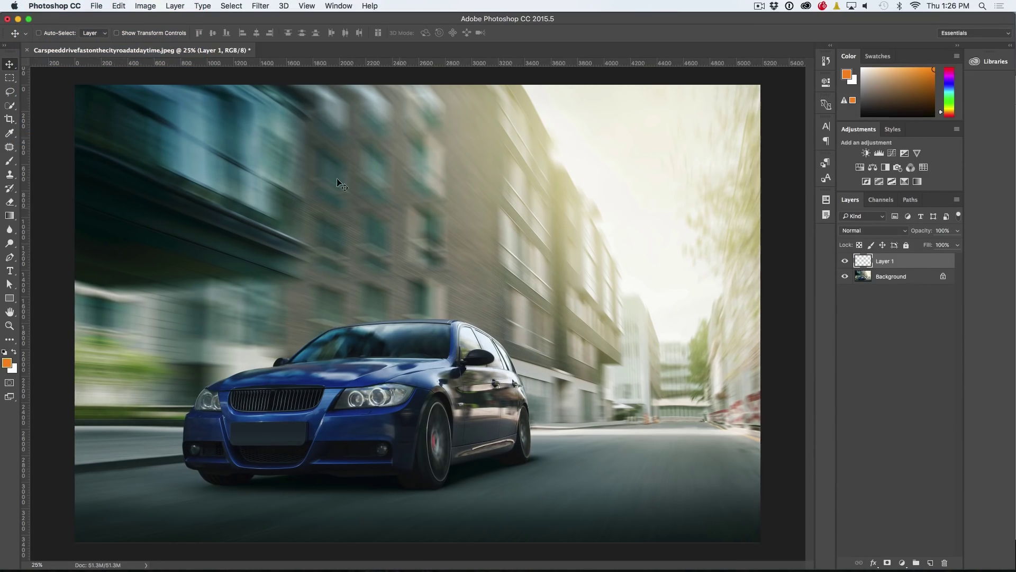
{"action": "left_click", "coordinate": [261, 6]}
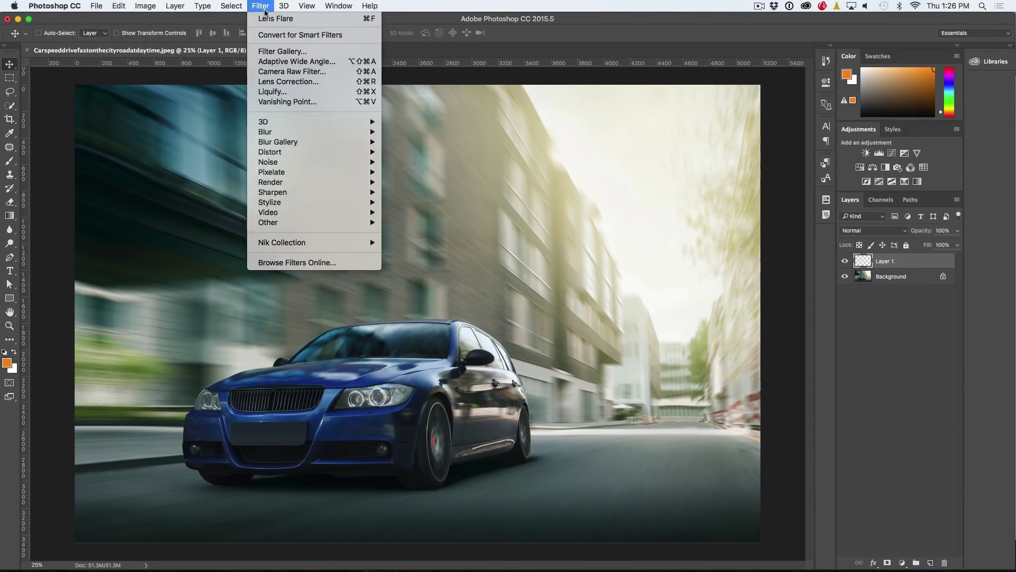
{"action": "left_click", "coordinate": [270, 19]}
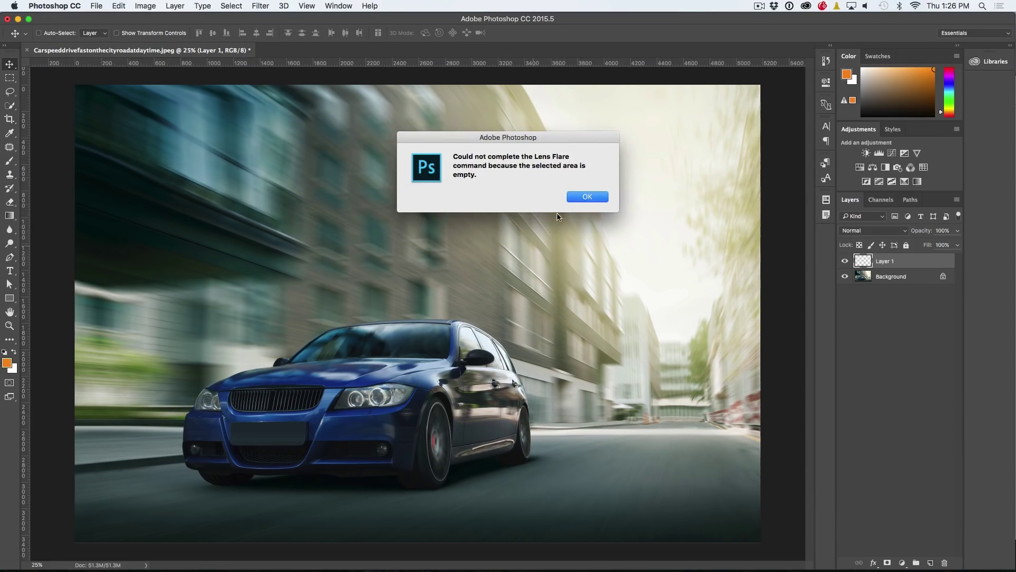
{"action": "left_click", "coordinate": [587, 198]}
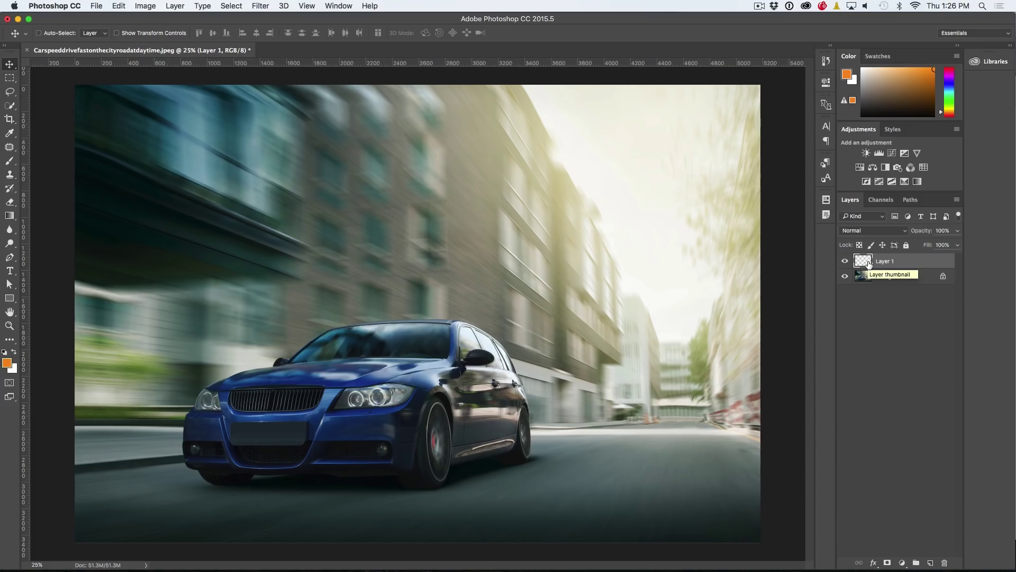
{"action": "key", "text": "shift+BackSpace"}
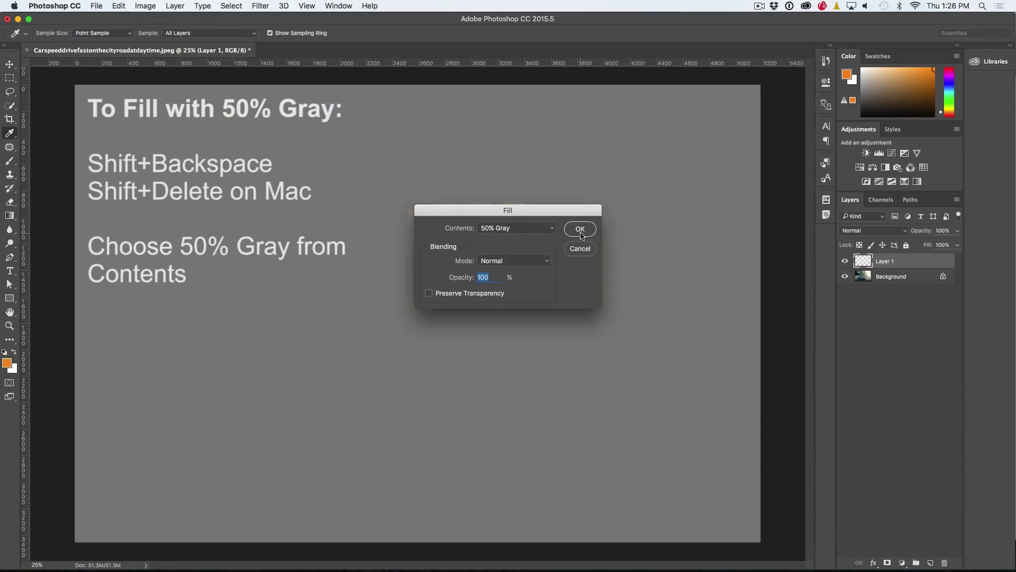
{"action": "left_click", "coordinate": [581, 231]}
{"action": "key", "text": "v"}
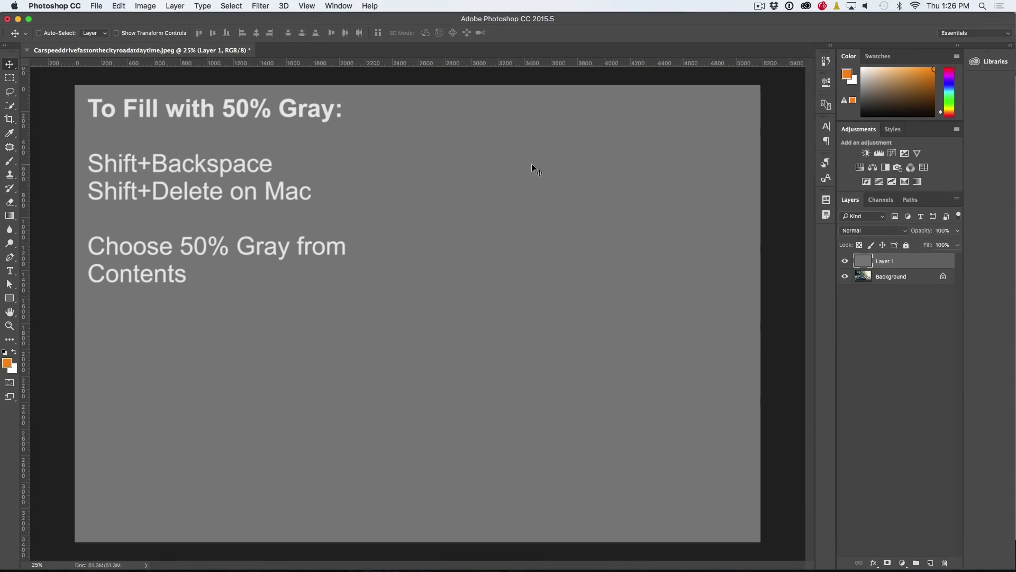
Preview a 50-300mm Zoom lens flare on the gray layer, then cancel it
{"action": "left_click", "coordinate": [264, 5]}
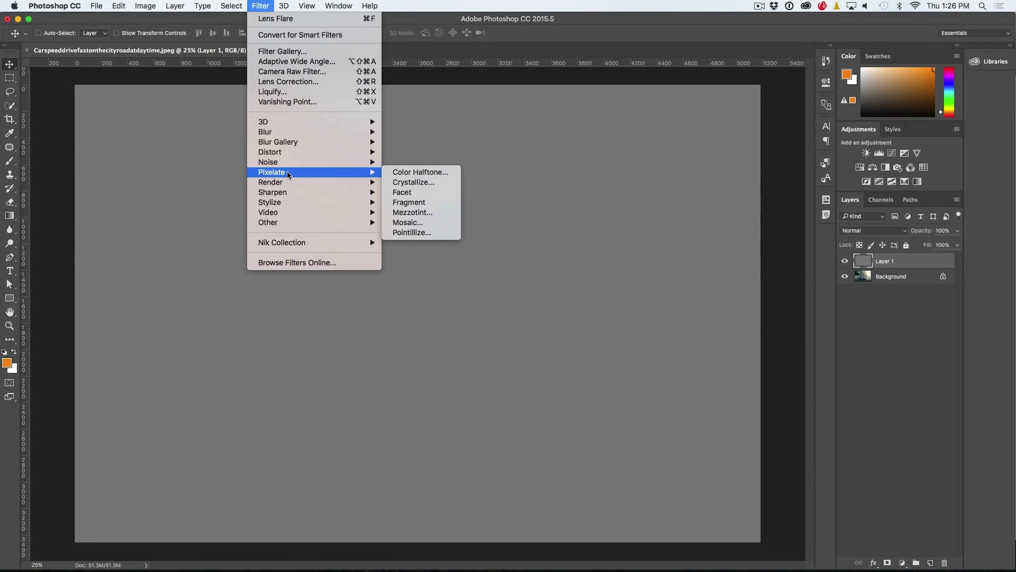
{"action": "mouse_move", "coordinate": [270, 182]}
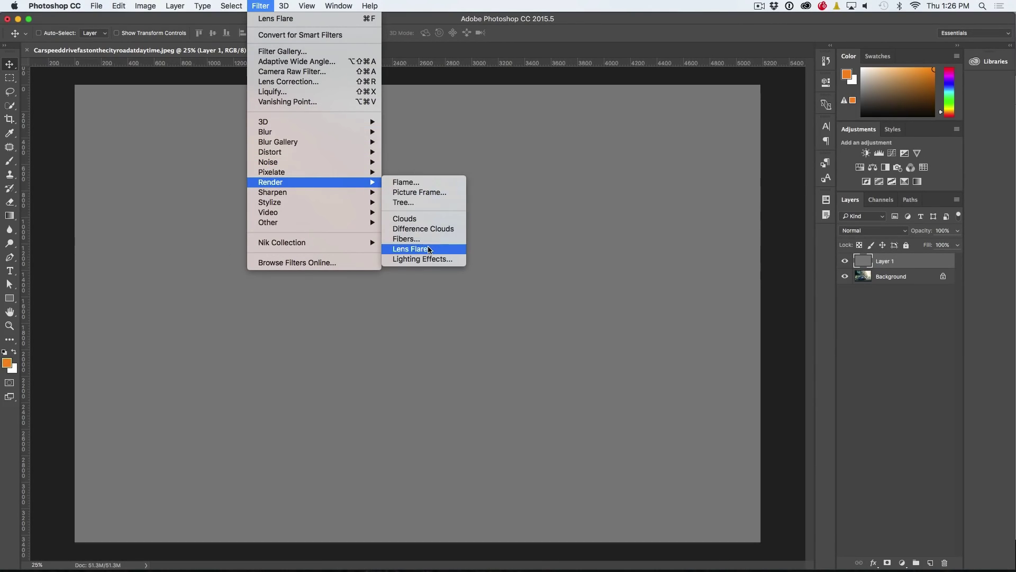
{"action": "left_click", "coordinate": [429, 250]}
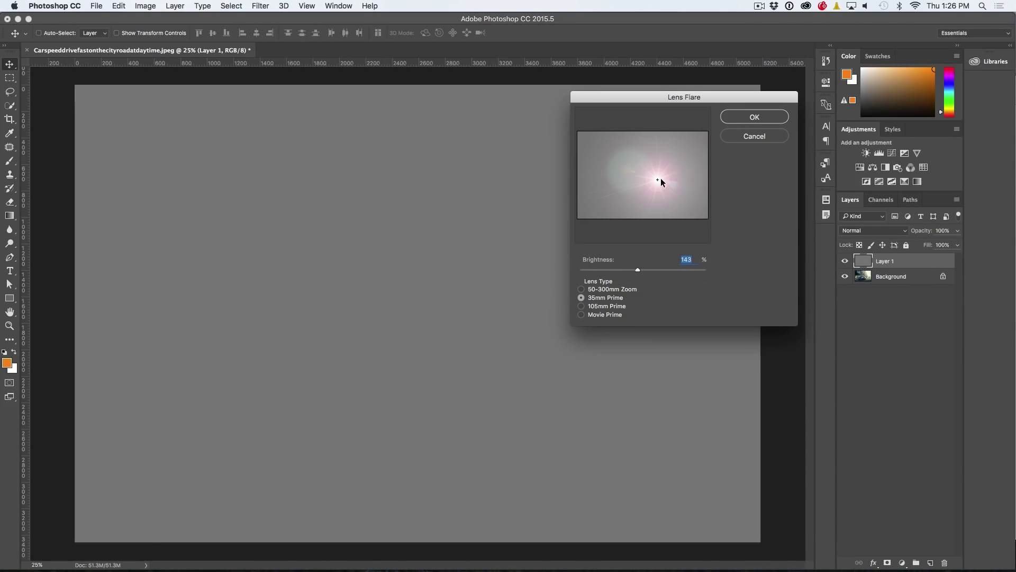
{"action": "left_click_drag", "start_coordinate": [661, 179], "coordinate": [634, 165]}
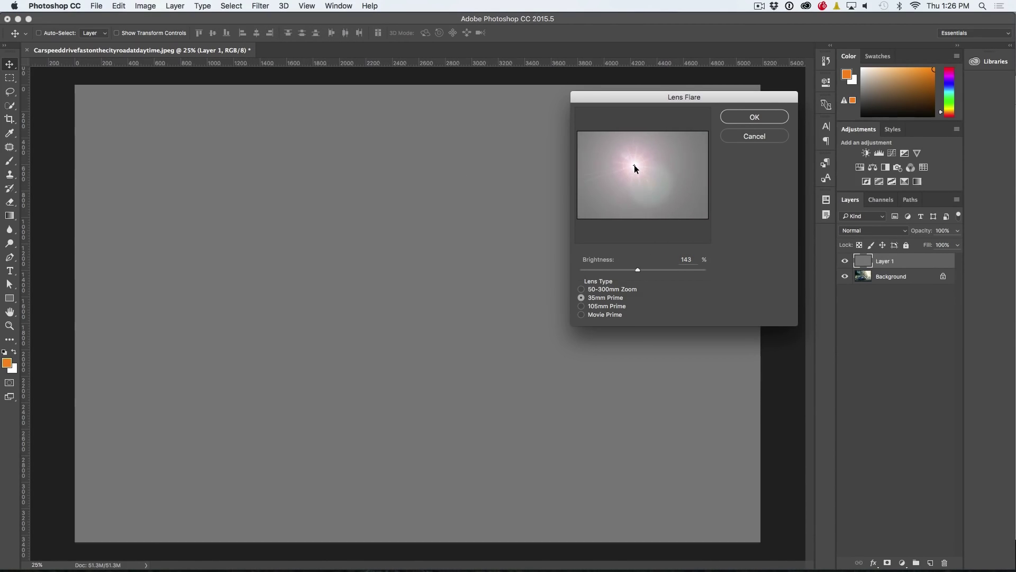
{"action": "left_click", "coordinate": [600, 289]}
{"action": "left_click_drag", "start_coordinate": [629, 167], "coordinate": [625, 174]}
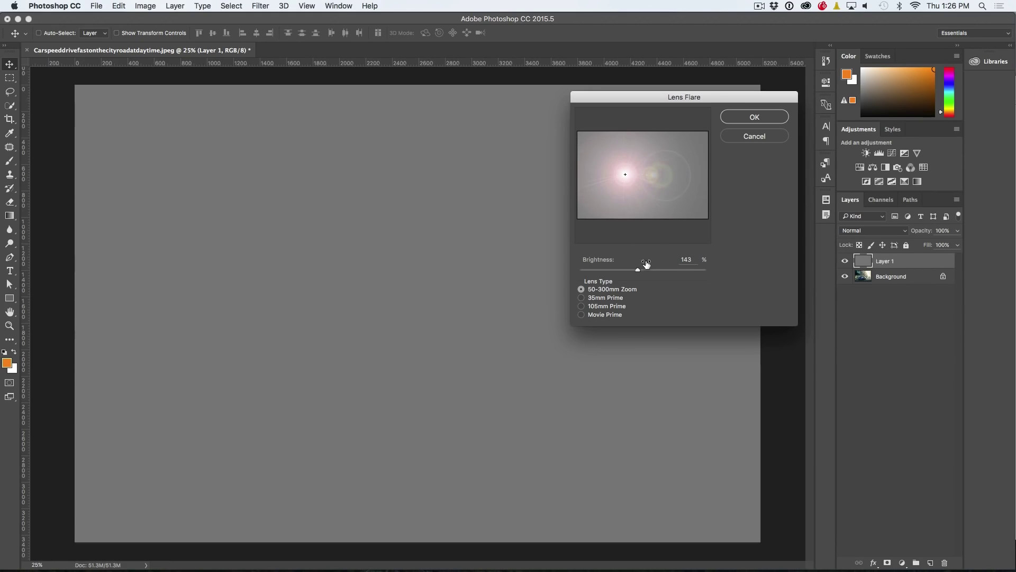
{"action": "left_click", "coordinate": [757, 138]}
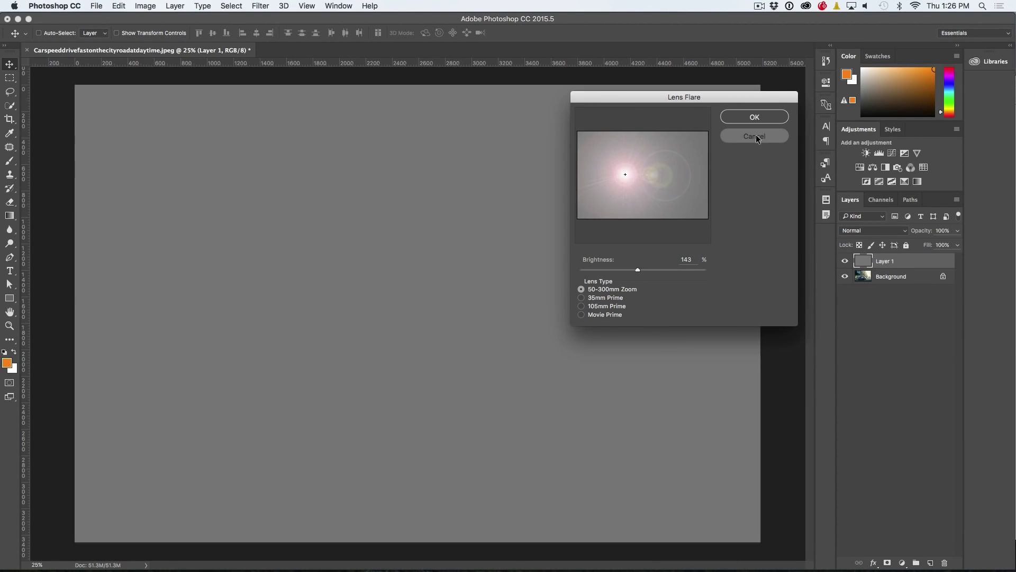
{"action": "left_click", "coordinate": [757, 138]}
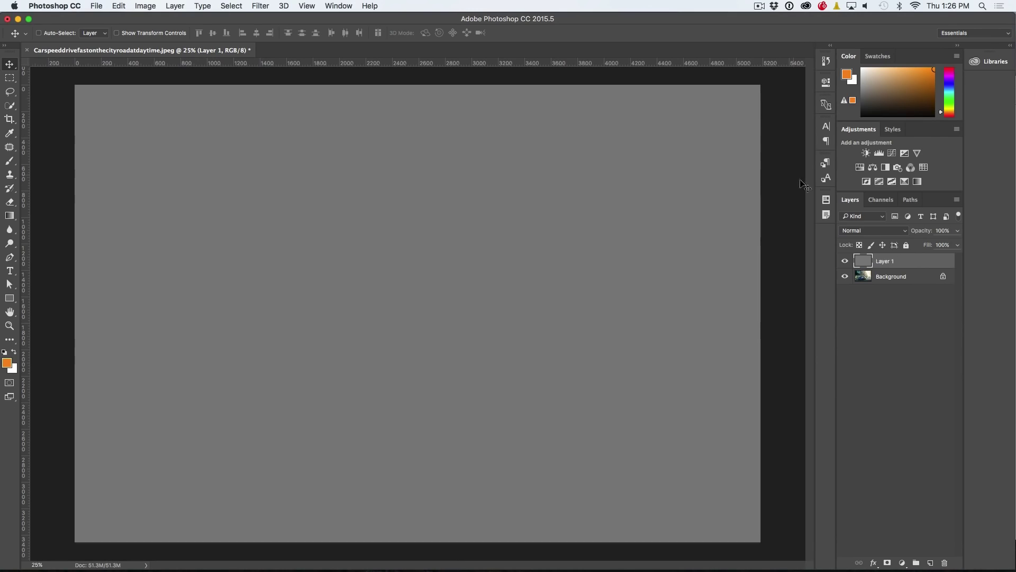
Hide gray Layer 1 and open Lens Flare on the Background photo
{"action": "left_click", "coordinate": [844, 263]}
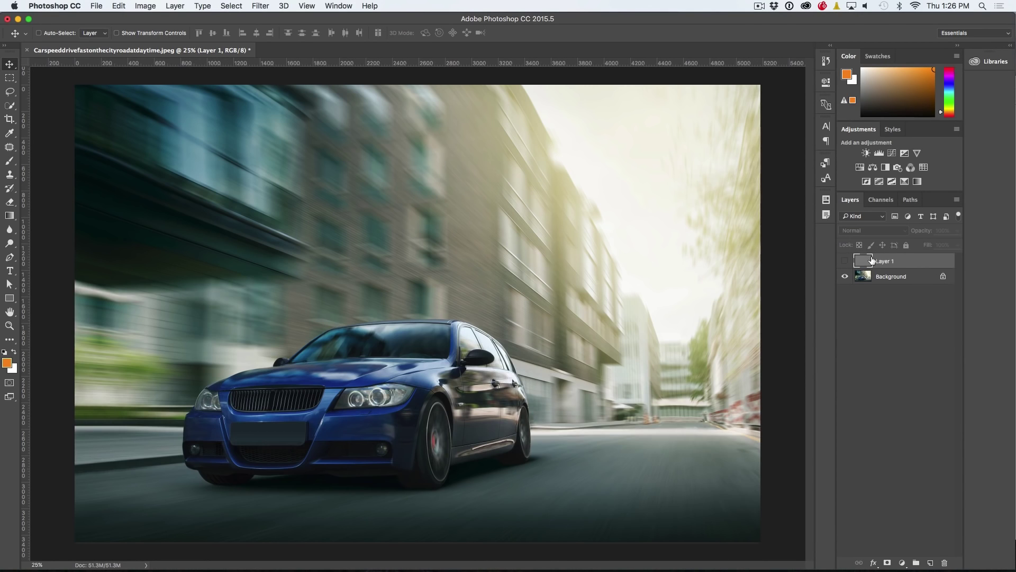
{"action": "left_click", "coordinate": [886, 276]}
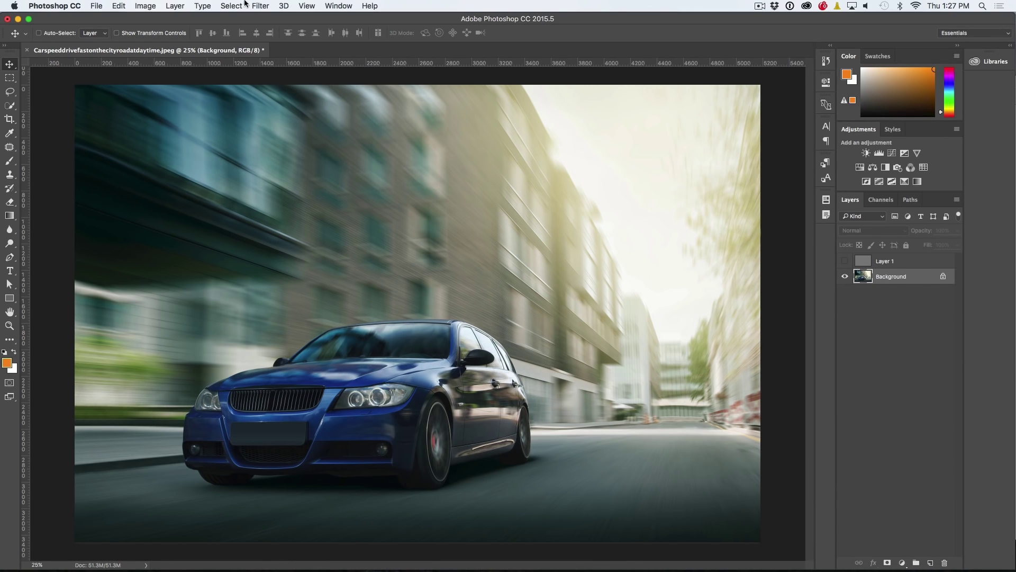
{"action": "left_click", "coordinate": [260, 4]}
{"action": "mouse_move", "coordinate": [270, 182]}
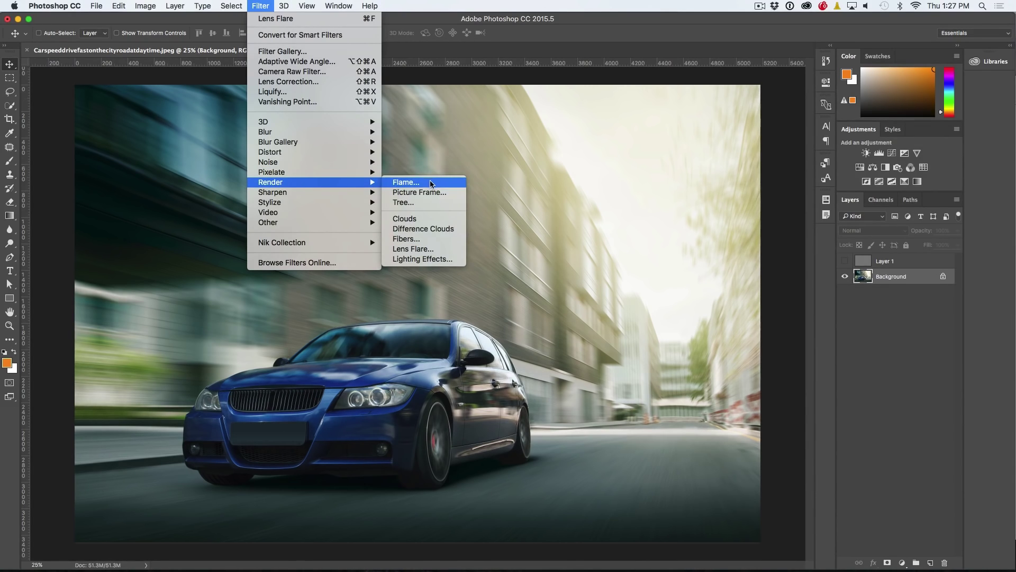
{"action": "left_click", "coordinate": [435, 251]}
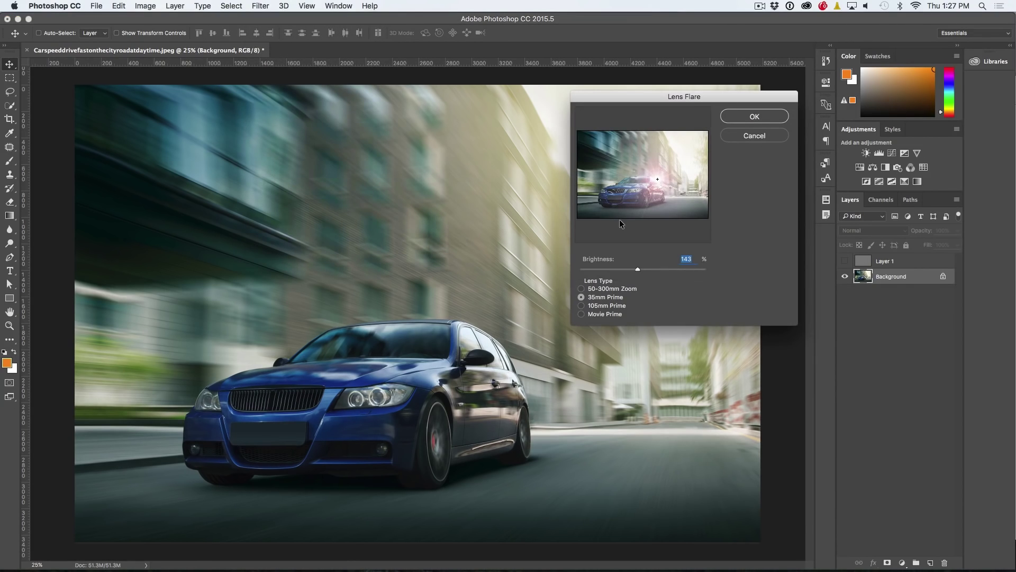
Move the flare centre right, back left, then down onto the car's roof
{"action": "left_click_drag", "start_coordinate": [657, 178], "coordinate": [655, 165]}
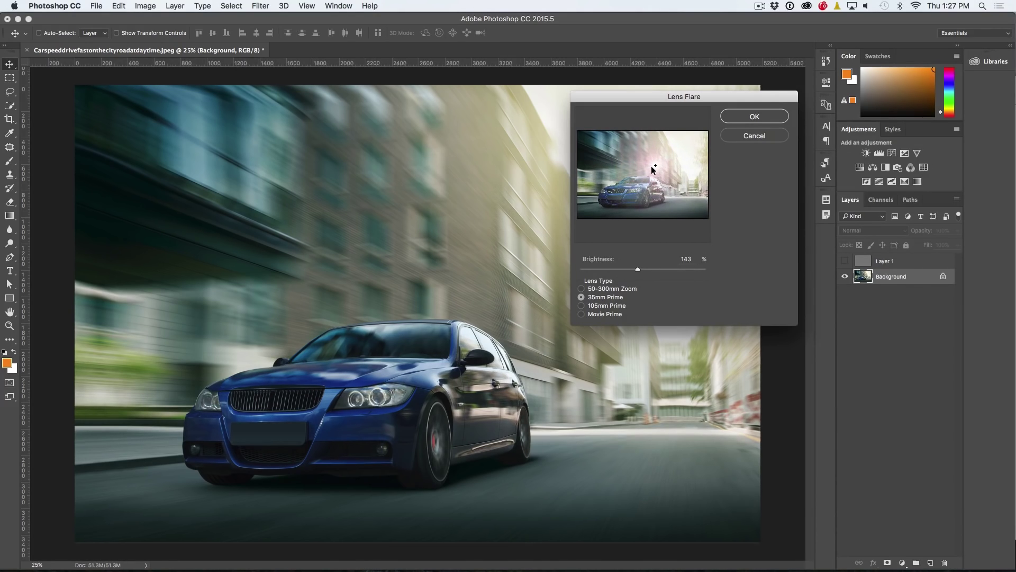
{"action": "left_click_drag", "start_coordinate": [666, 170], "coordinate": [688, 180]}
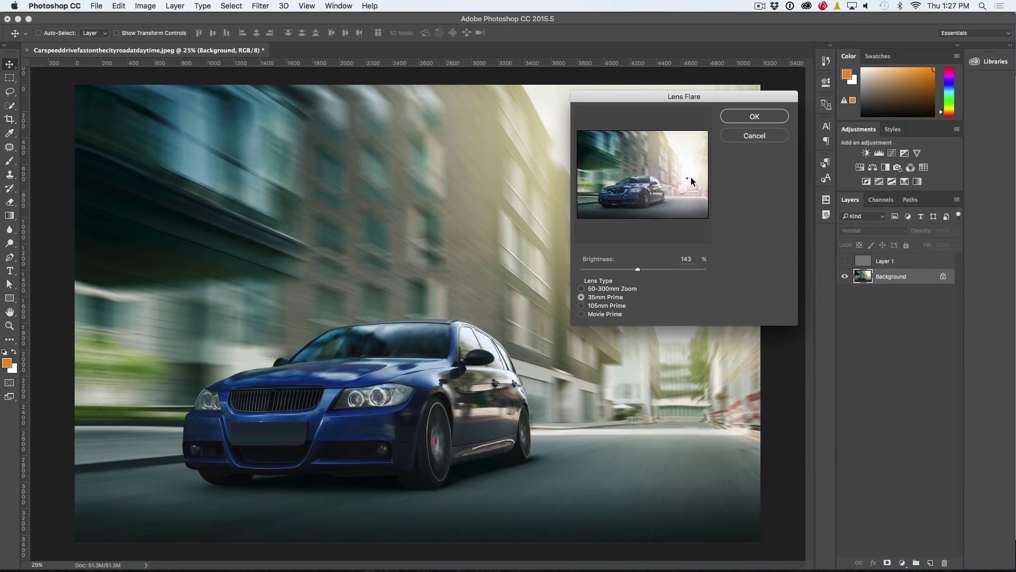
{"action": "left_click_drag", "start_coordinate": [687, 180], "coordinate": [660, 179]}
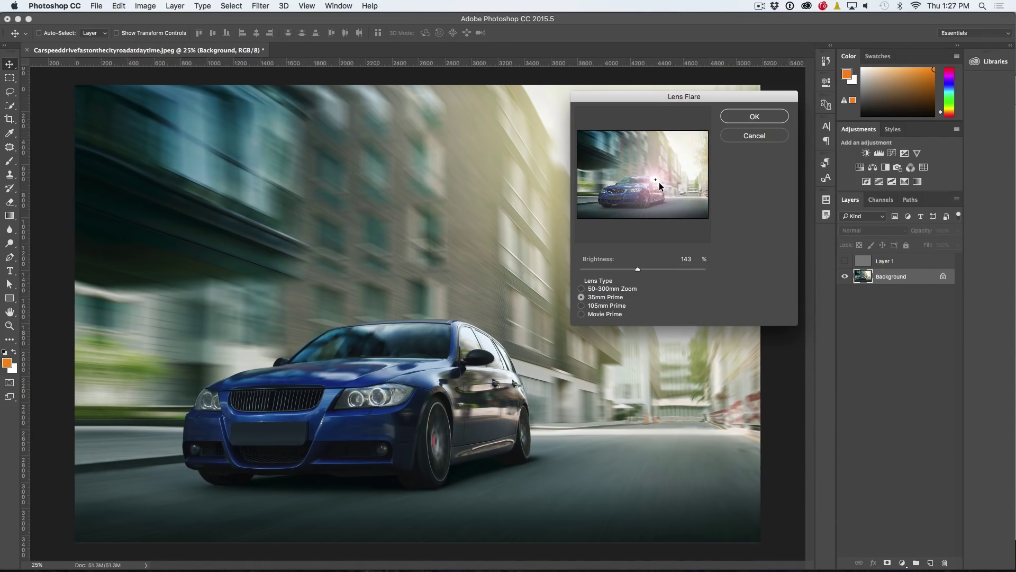
{"action": "left_click_drag", "start_coordinate": [660, 182], "coordinate": [655, 188]}
Try the 50-300mm Zoom lens at about 120% brightness and nudge the flare centre
{"action": "left_click", "coordinate": [606, 288]}
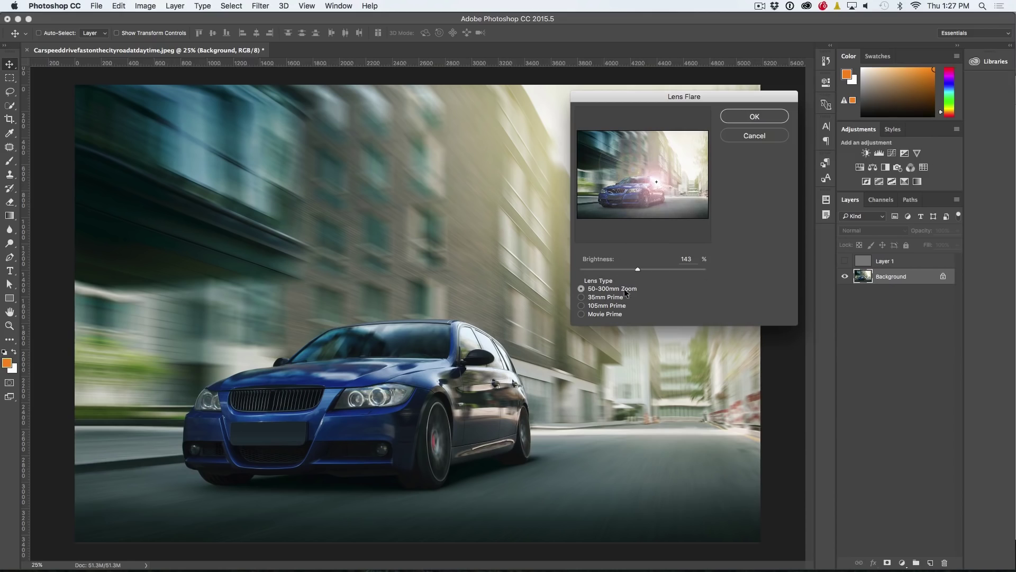
{"action": "left_click_drag", "start_coordinate": [637, 270], "coordinate": [627, 269]}
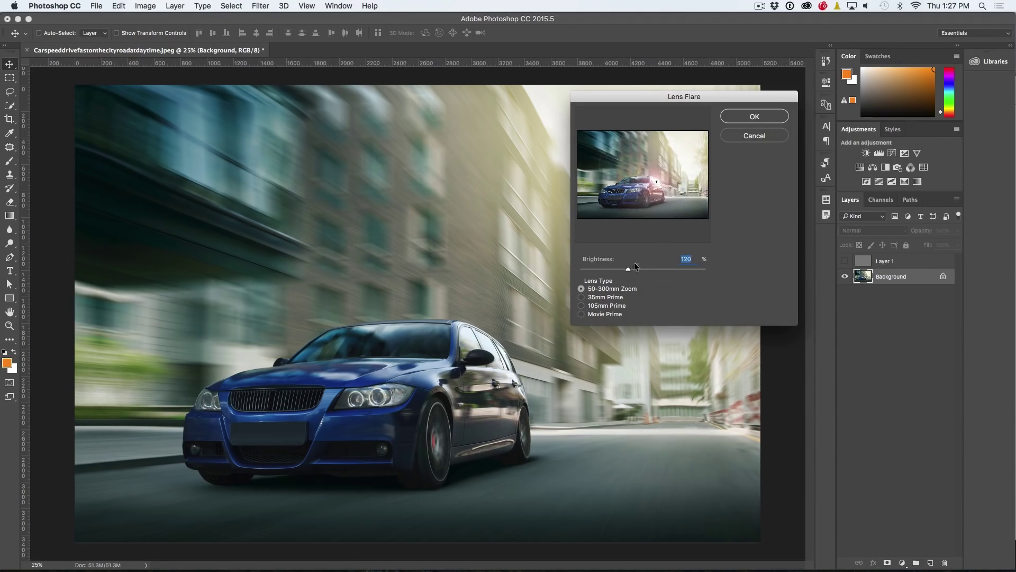
{"action": "left_click_drag", "start_coordinate": [652, 177], "coordinate": [655, 183]}
Switch to the 105mm Prime lens, brighten the flare, and apply it
{"action": "left_click", "coordinate": [611, 306]}
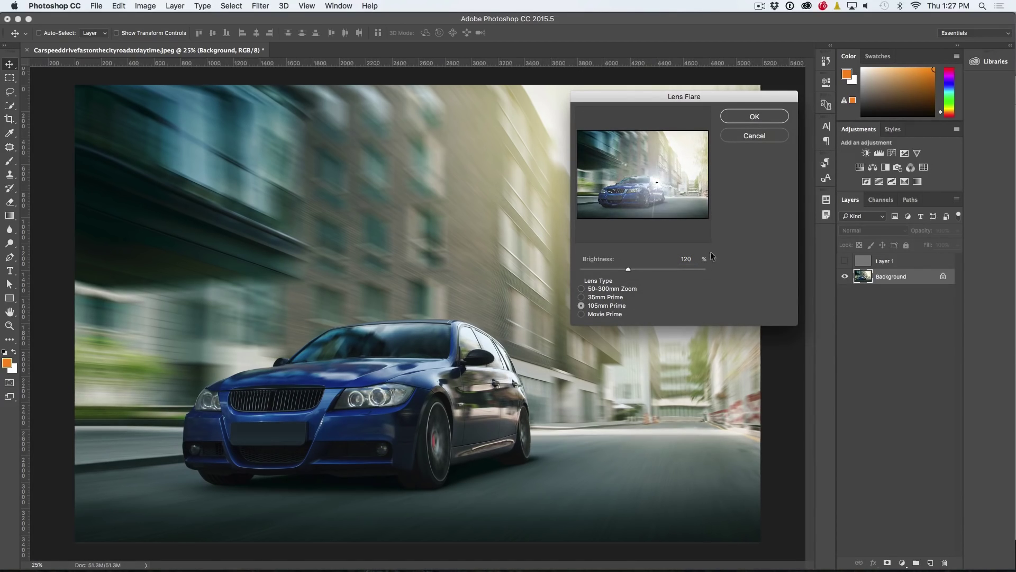
{"action": "left_click", "coordinate": [660, 183]}
{"action": "left_click_drag", "start_coordinate": [660, 184], "coordinate": [659, 183]}
{"action": "mouse_move", "coordinate": [628, 270]}
{"action": "left_mouse_down"}
{"action": "mouse_move", "coordinate": [649, 271]}
{"action": "mouse_move", "coordinate": [605, 269]}
{"action": "mouse_move", "coordinate": [629, 270]}
{"action": "left_mouse_up"}
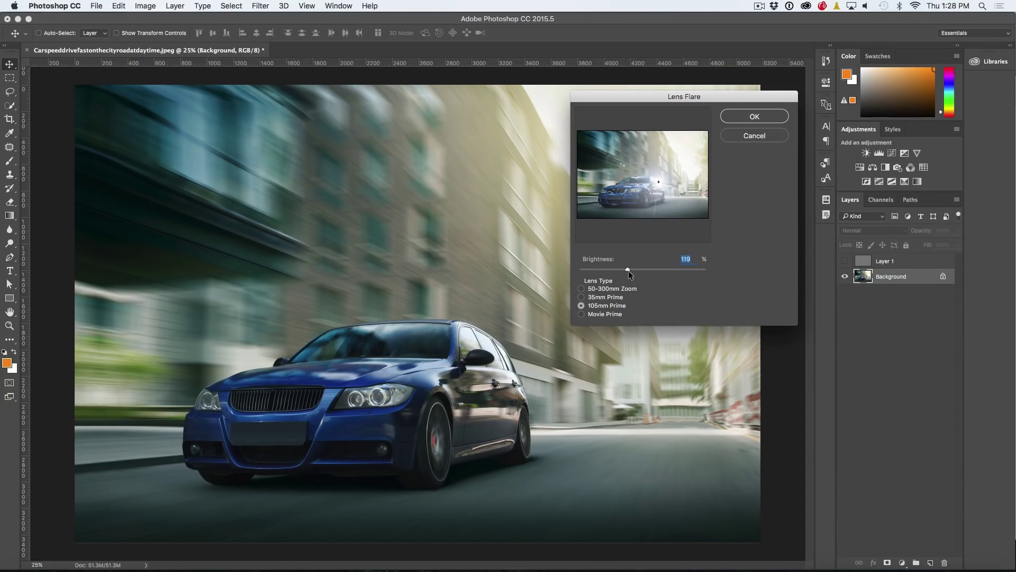
{"action": "left_click", "coordinate": [757, 117]}
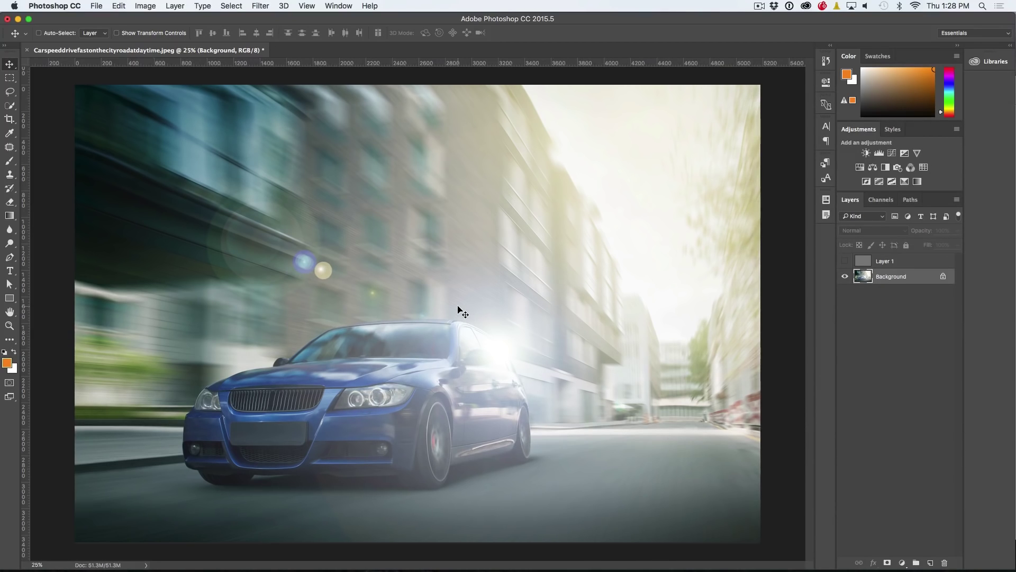
Undo the Lens Flare filter with Ctrl+Z
{"action": "key", "text": "ctrl+z"}
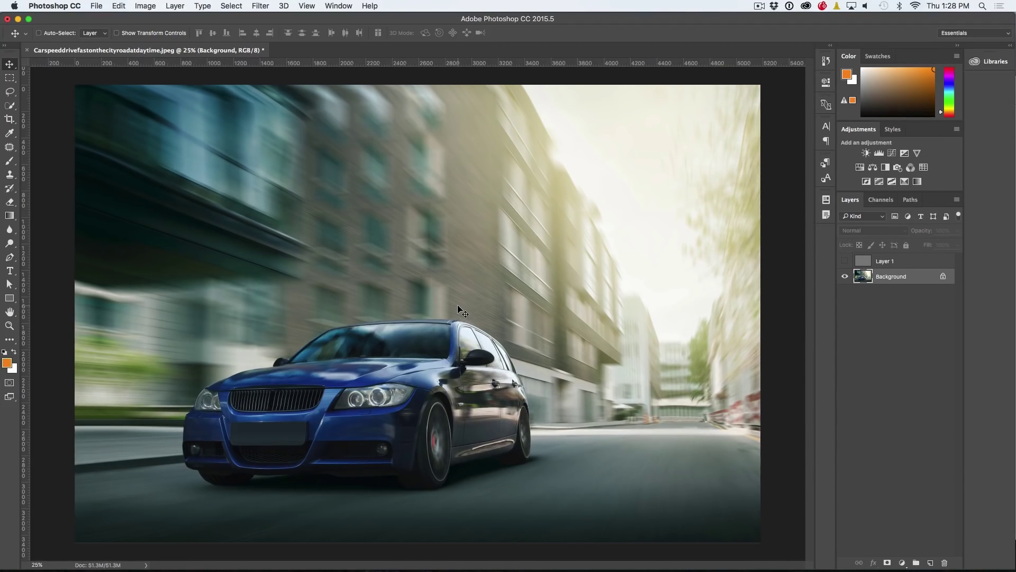
Show and select Layer 1, set it to Hard Light, and reapply Lens Flare
{"action": "left_click", "coordinate": [845, 260]}
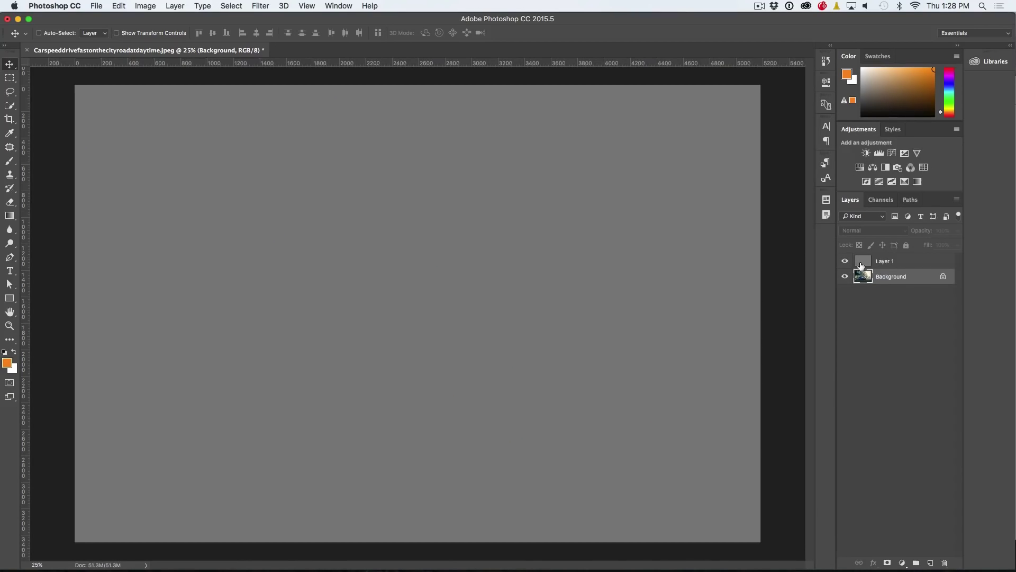
{"action": "left_click", "coordinate": [861, 262]}
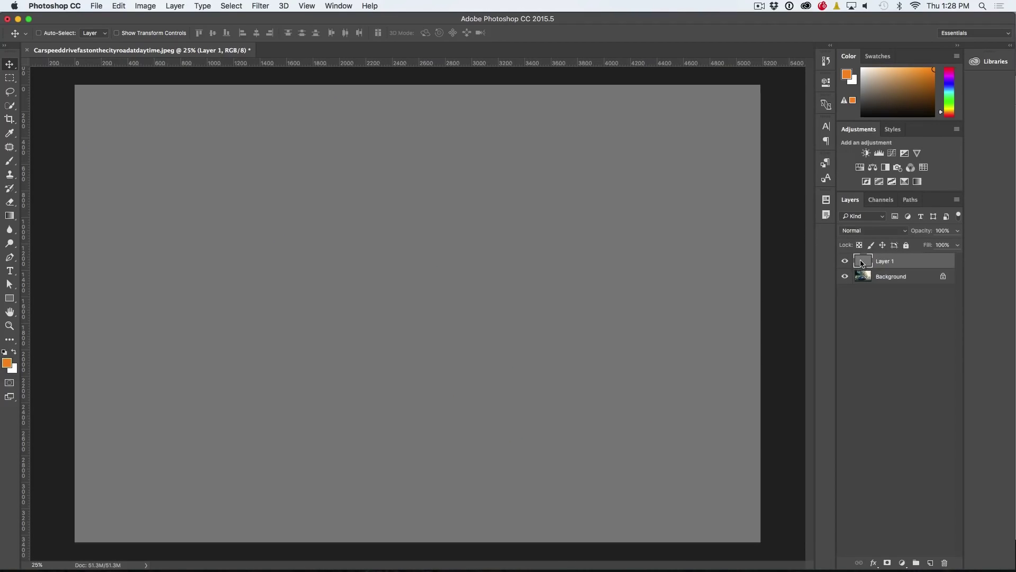
{"action": "left_click", "coordinate": [873, 233]}
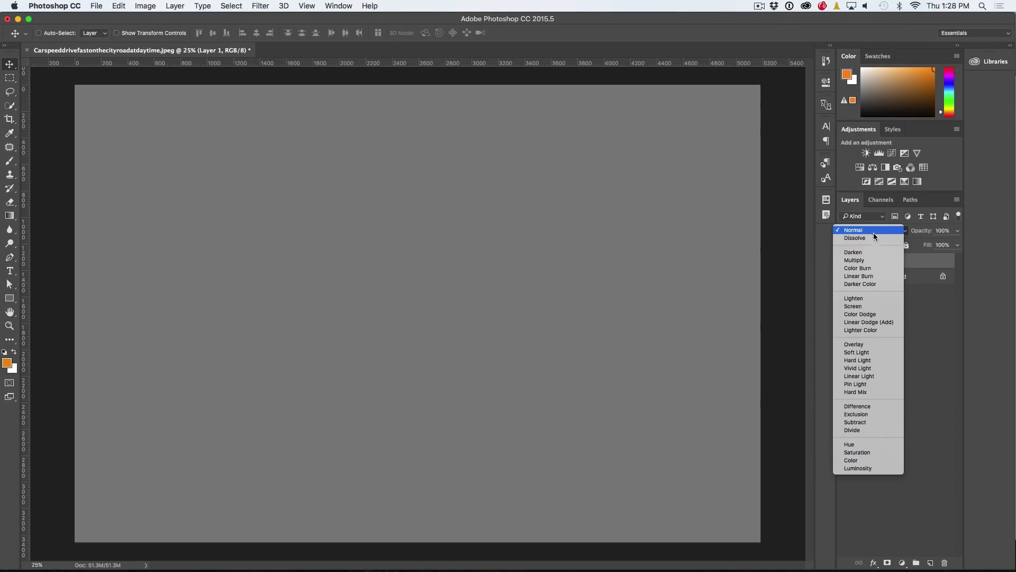
{"action": "left_click", "coordinate": [871, 361]}
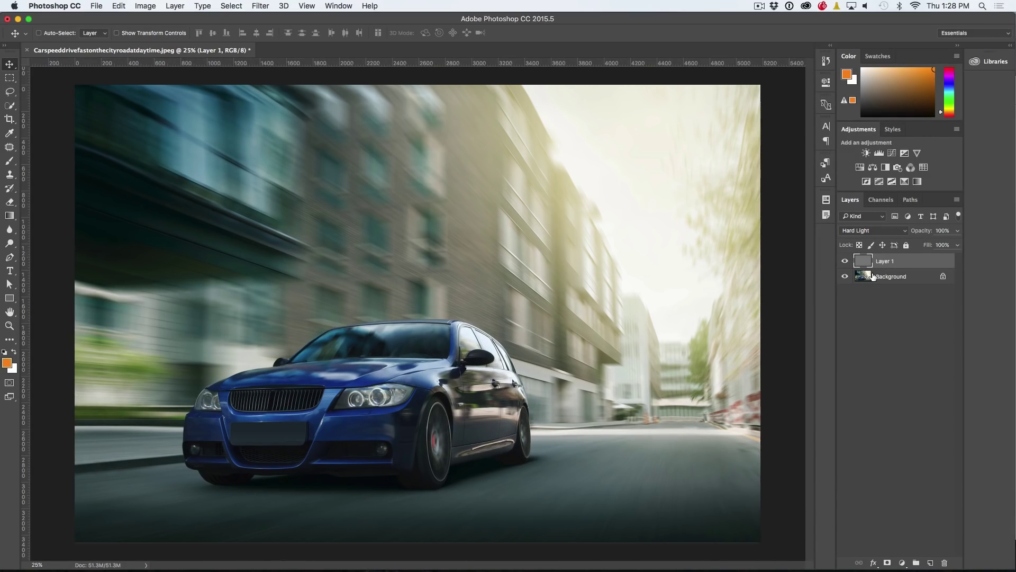
{"action": "key", "text": "ctrl+f"}
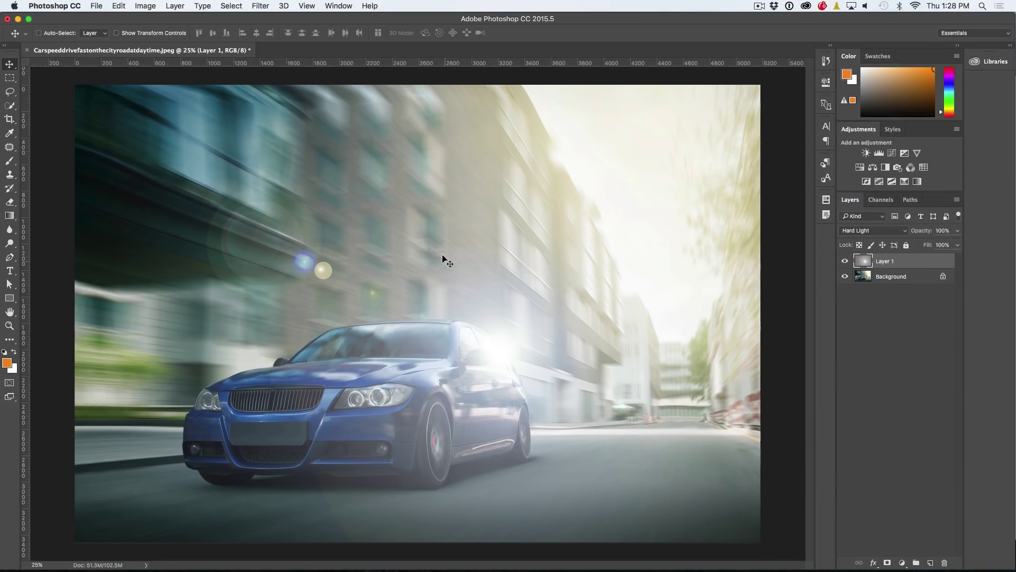
{"action": "left_click", "coordinate": [263, 7]}
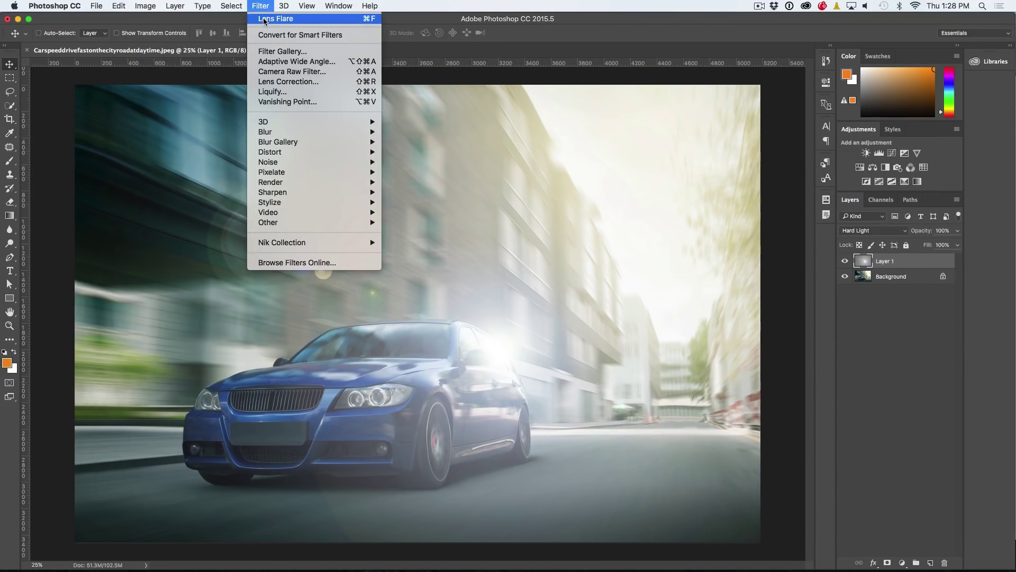
{"action": "left_click", "coordinate": [657, 270]}
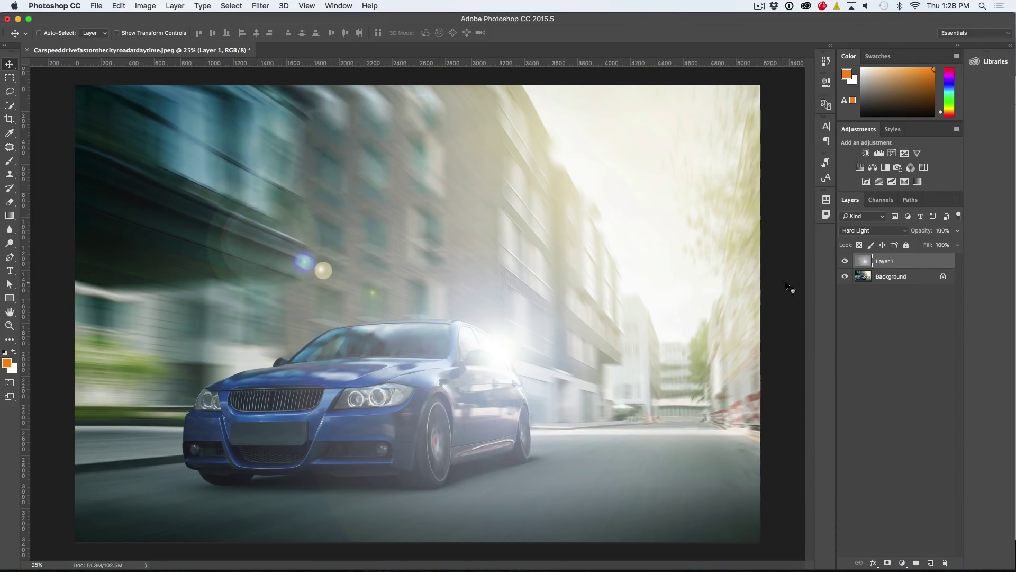
{"action": "left_click", "coordinate": [845, 260]}
{"action": "left_click", "coordinate": [845, 261]}
{"action": "left_click_drag", "start_coordinate": [666, 319], "coordinate": [707, 314]}
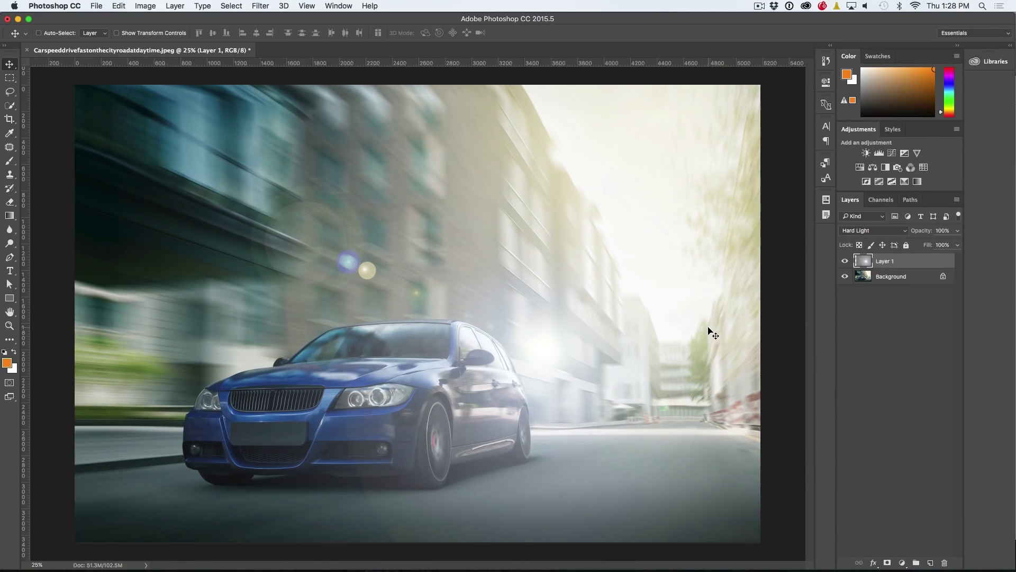
{"action": "key", "text": "ctrl+z"}
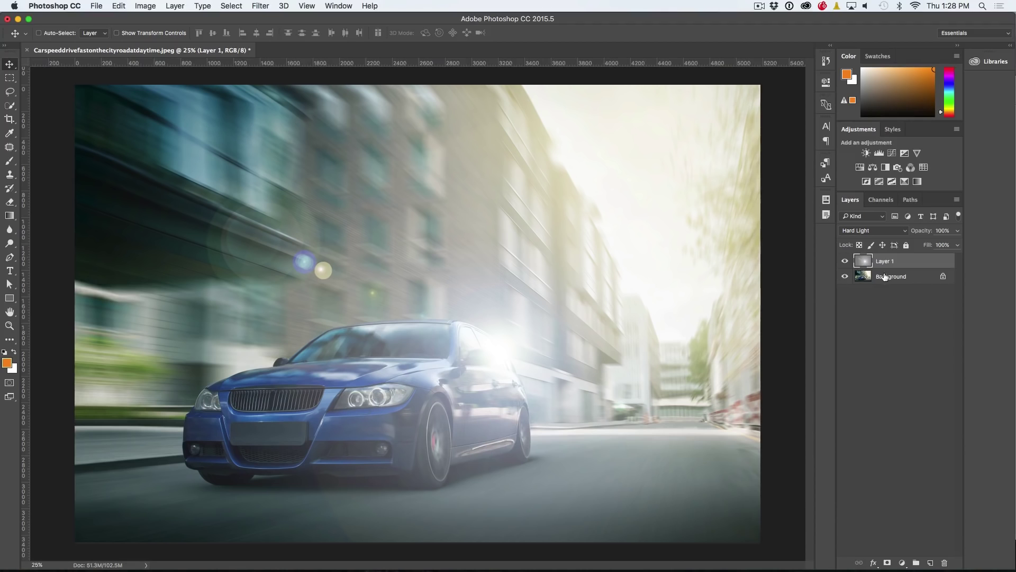
{"action": "left_click_drag", "start_coordinate": [910, 232], "coordinate": [900, 231]}
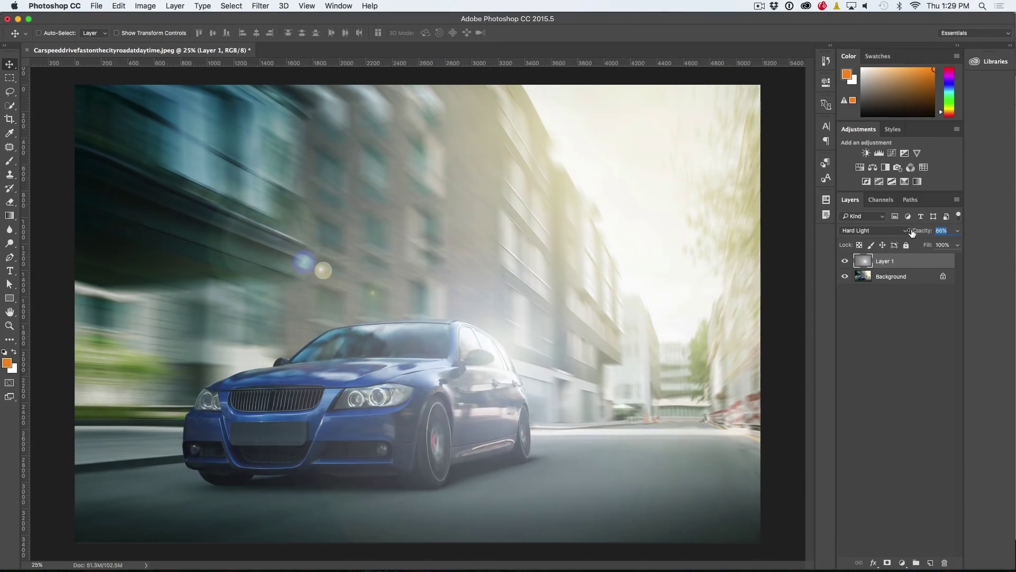
{"action": "left_click_drag", "start_coordinate": [900, 231], "coordinate": [957, 231]}
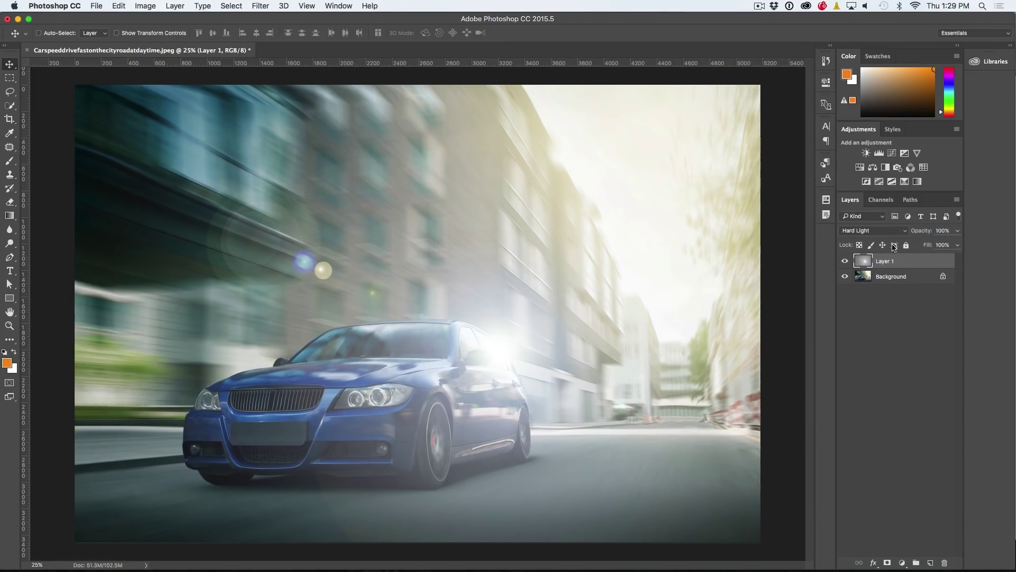
Compare Linear Light and Overlay, then set Layer 1 to Hard Light at 92% opacity
{"action": "left_click", "coordinate": [879, 232]}
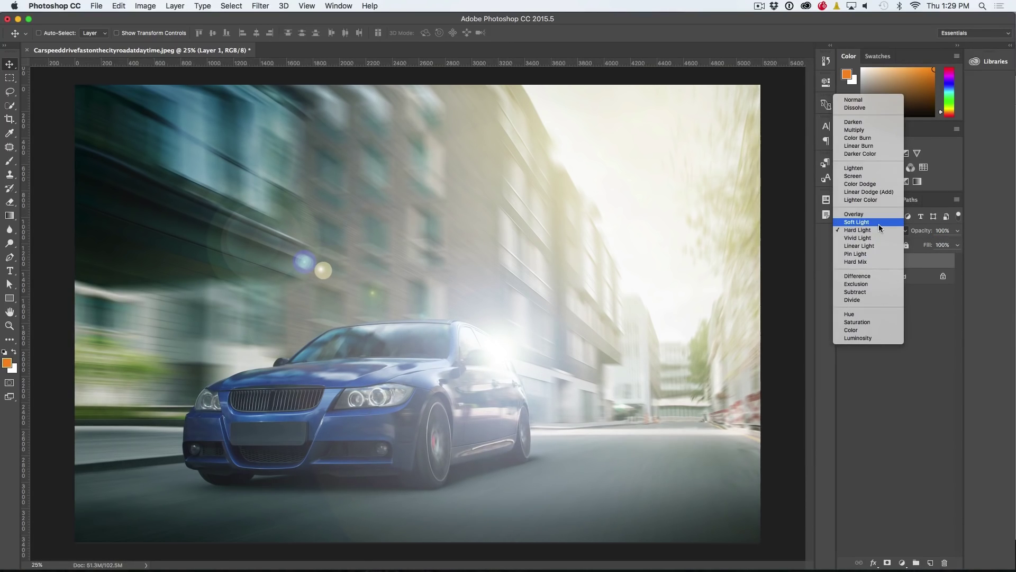
{"action": "left_click", "coordinate": [879, 244]}
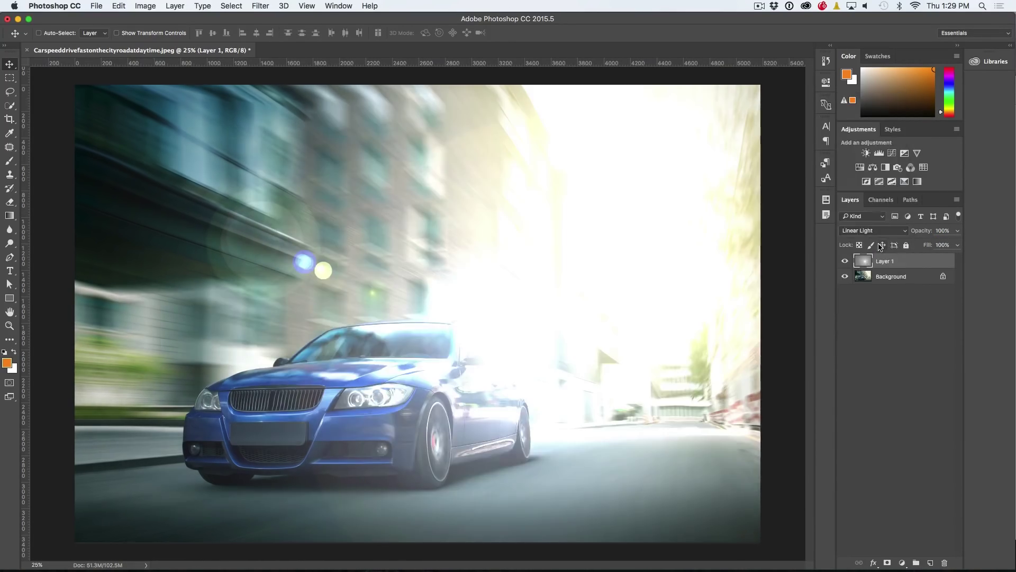
{"action": "left_click", "coordinate": [871, 230]}
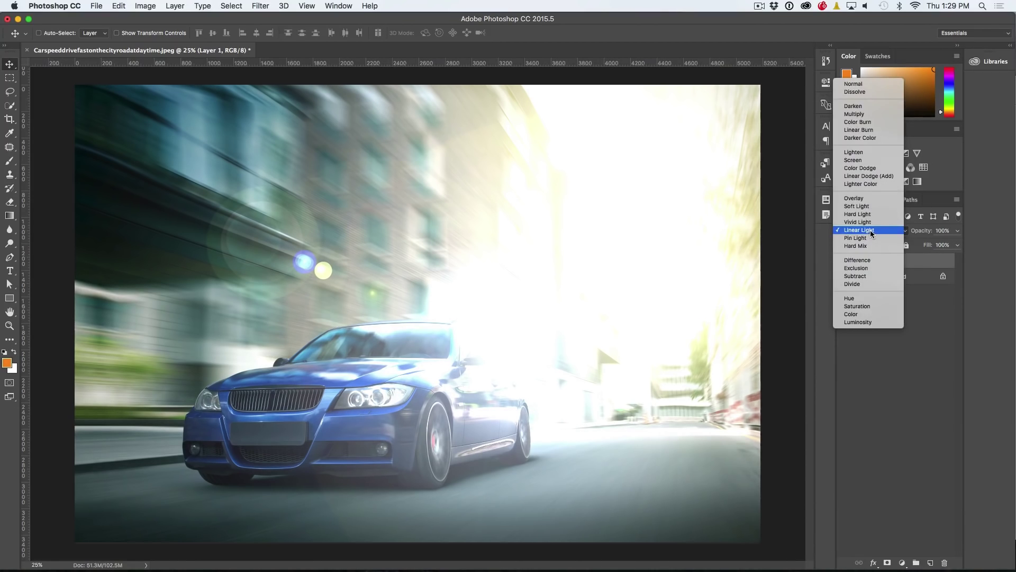
{"action": "left_click", "coordinate": [854, 198]}
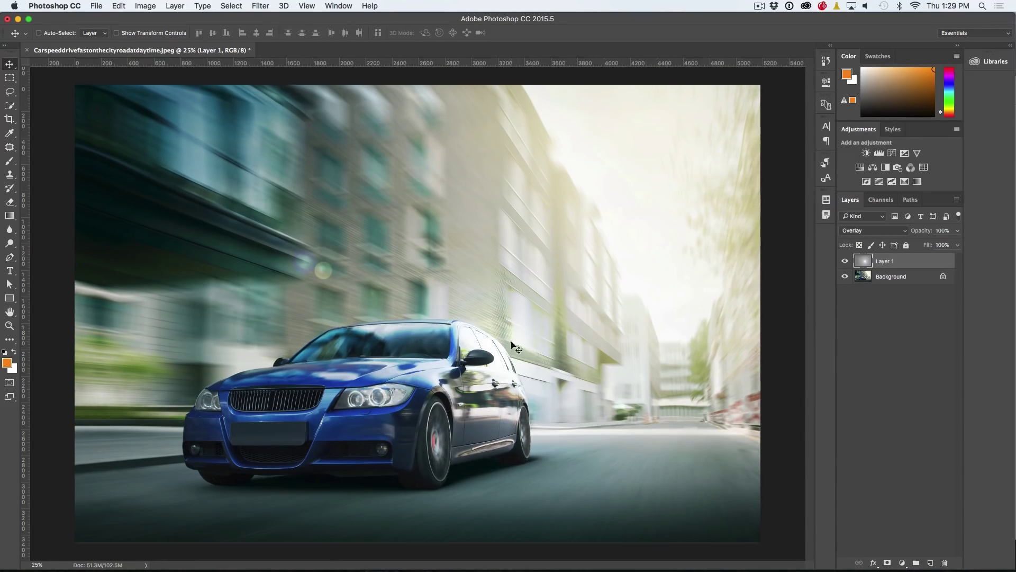
{"action": "left_click", "coordinate": [845, 262]}
{"action": "left_click", "coordinate": [865, 233]}
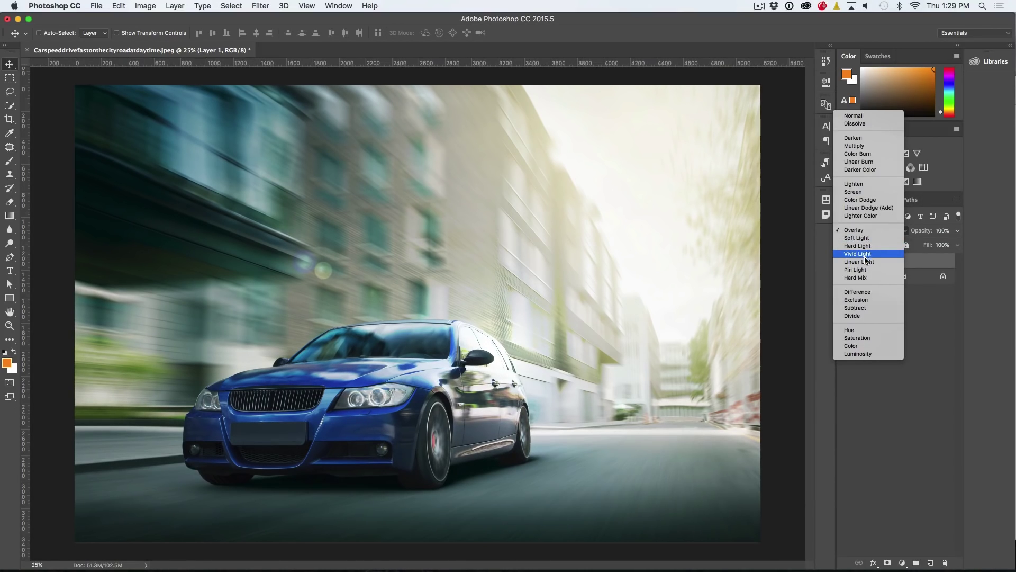
{"action": "left_click", "coordinate": [863, 246]}
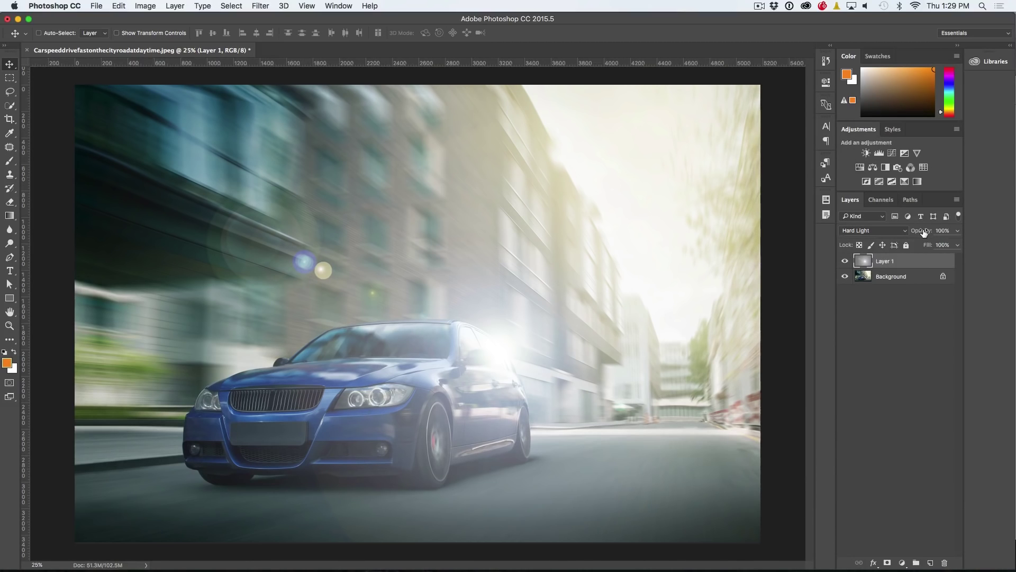
{"action": "left_click_drag", "start_coordinate": [924, 232], "coordinate": [920, 232]}
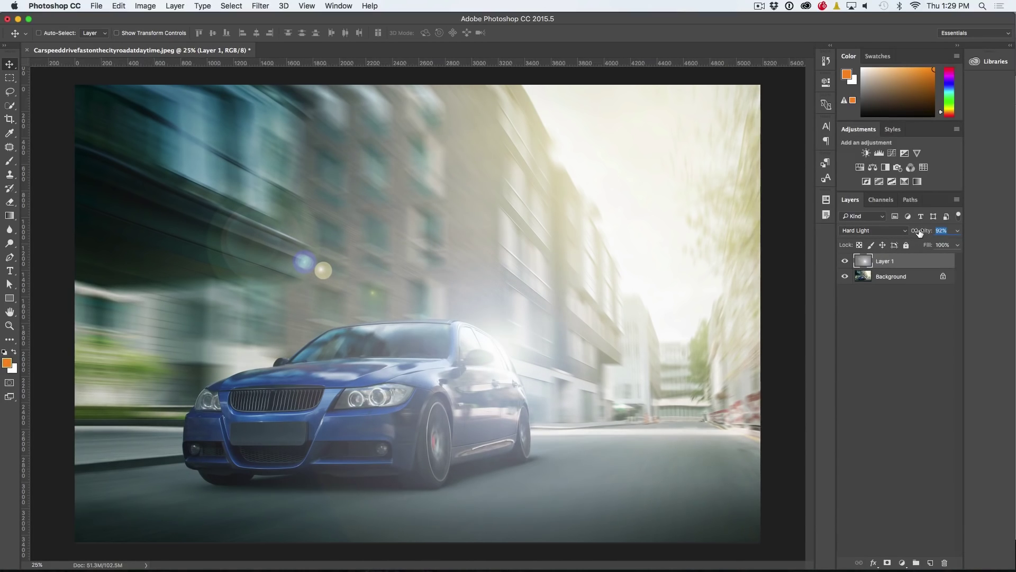
{"action": "left_click", "coordinate": [490, 343]}
Add empty Layer 2 and set the foreground colour to orange #fa7d02
{"action": "left_click", "coordinate": [930, 563]}
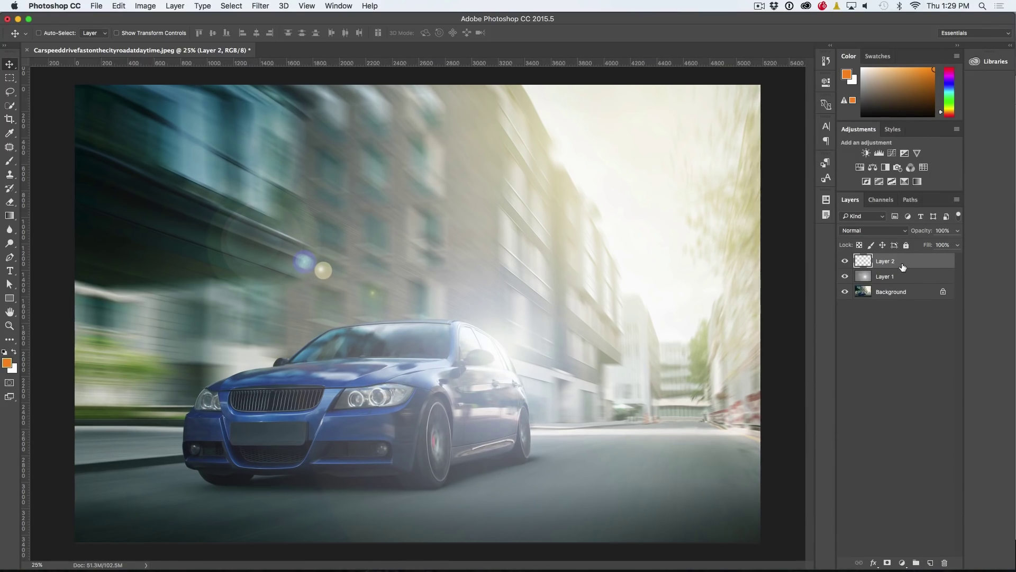
{"action": "left_click", "coordinate": [7, 363]}
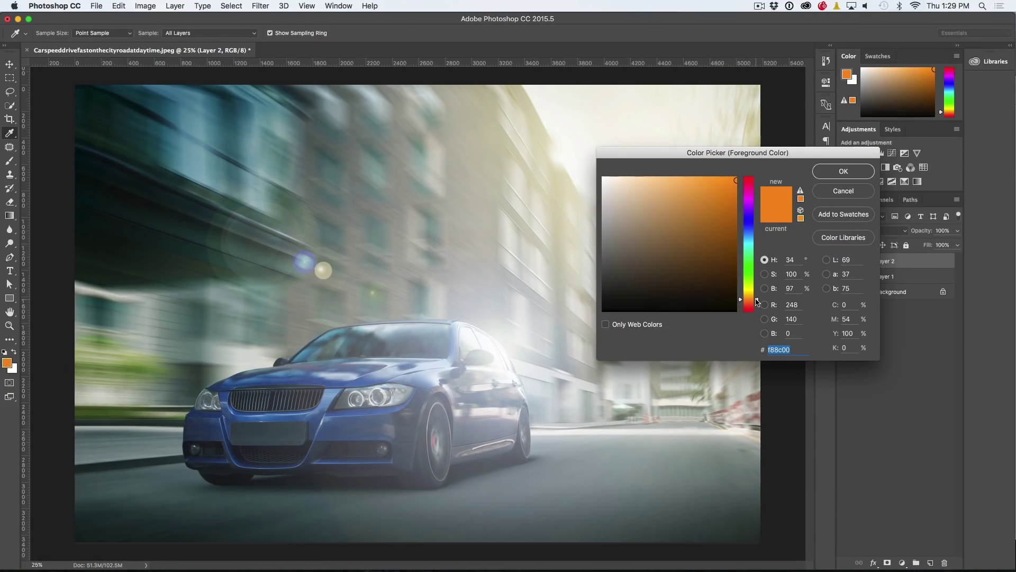
{"action": "left_click", "coordinate": [756, 301]}
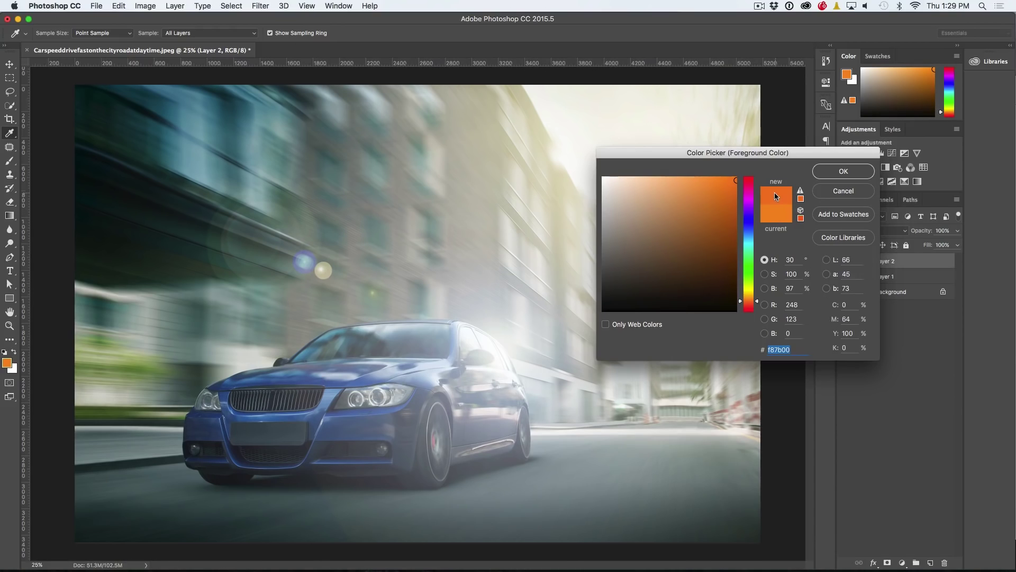
{"action": "left_click", "coordinate": [735, 179]}
{"action": "left_click", "coordinate": [844, 173]}
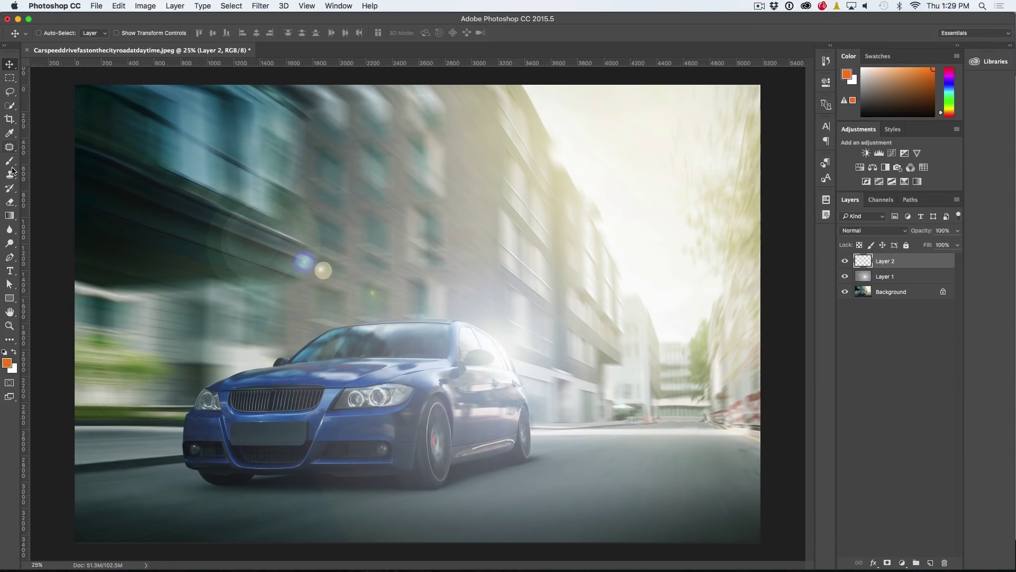
Drag a linear orange-to-transparent gradient on Layer 2 from the upper right toward the car
{"action": "left_click", "coordinate": [10, 216]}
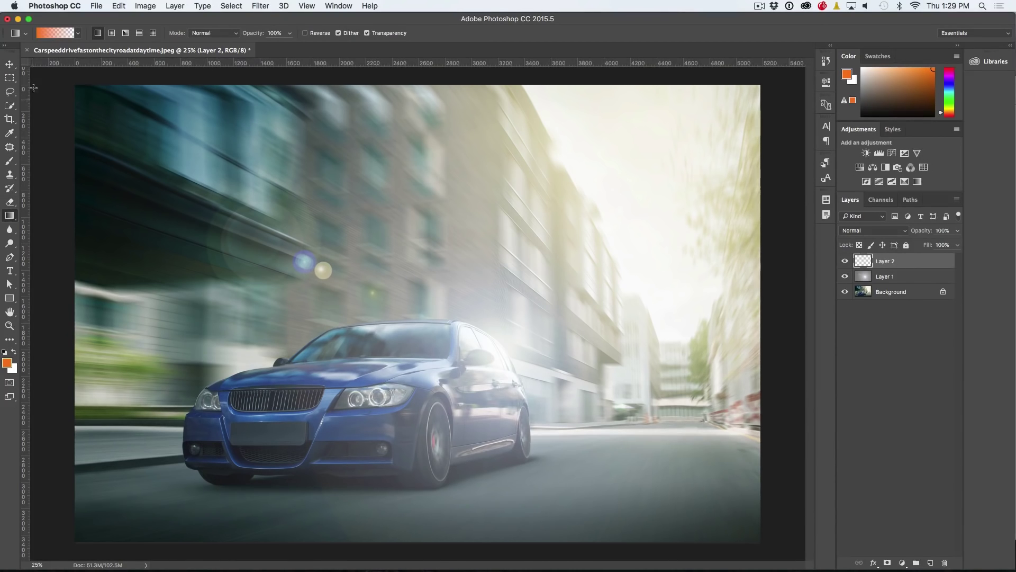
{"action": "left_click", "coordinate": [78, 34]}
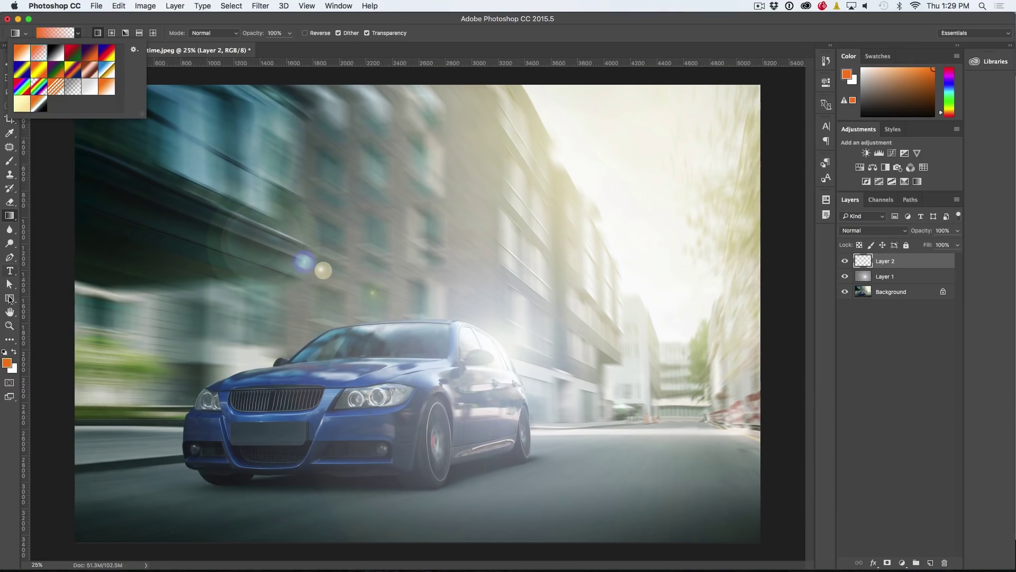
{"action": "left_click", "coordinate": [95, 15]}
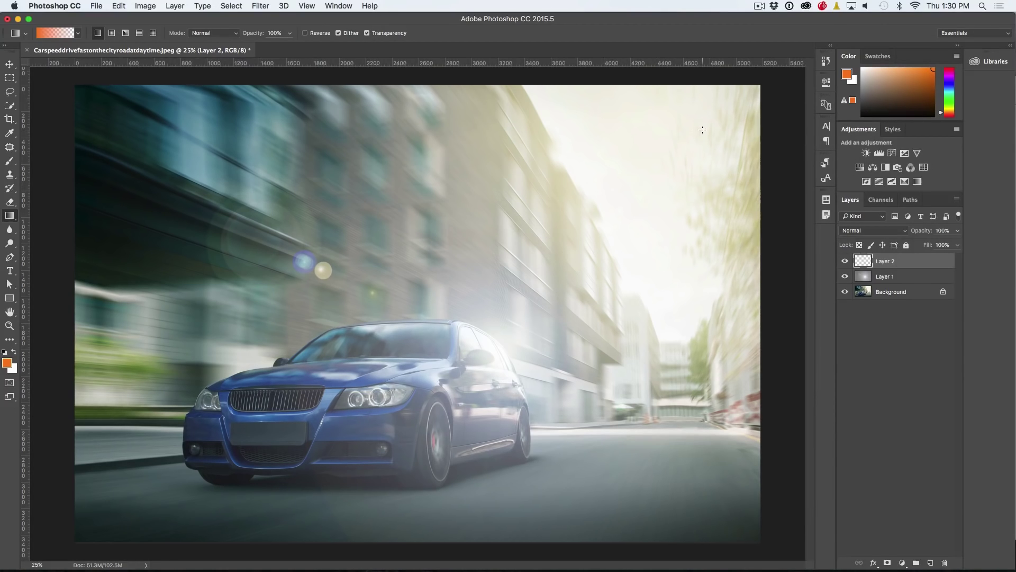
{"action": "left_click_drag", "start_coordinate": [707, 130], "coordinate": [258, 454]}
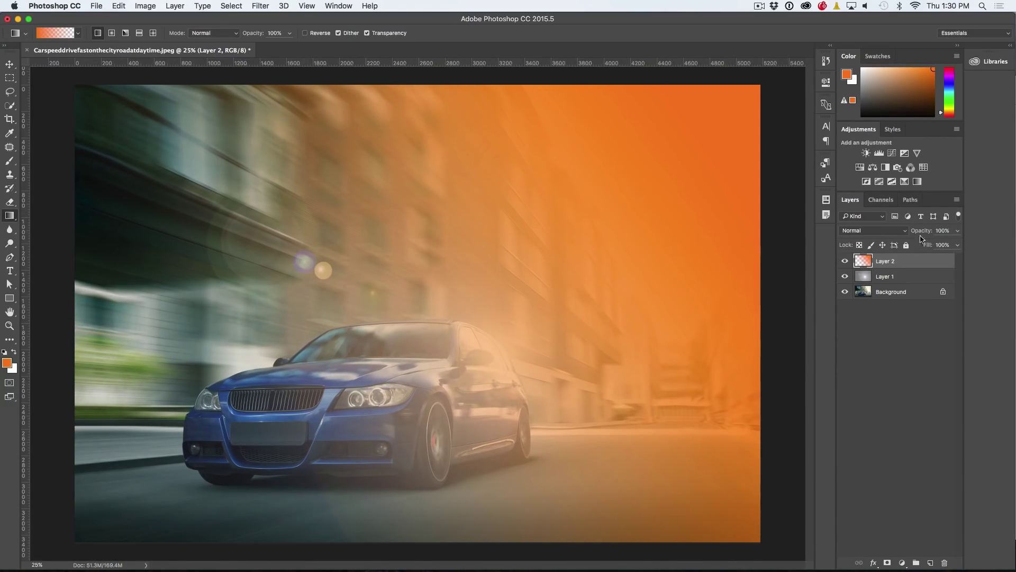
Compare Overlay and Soft Light blending for the gradient layer, returning to Overlay
{"action": "left_click", "coordinate": [889, 230]}
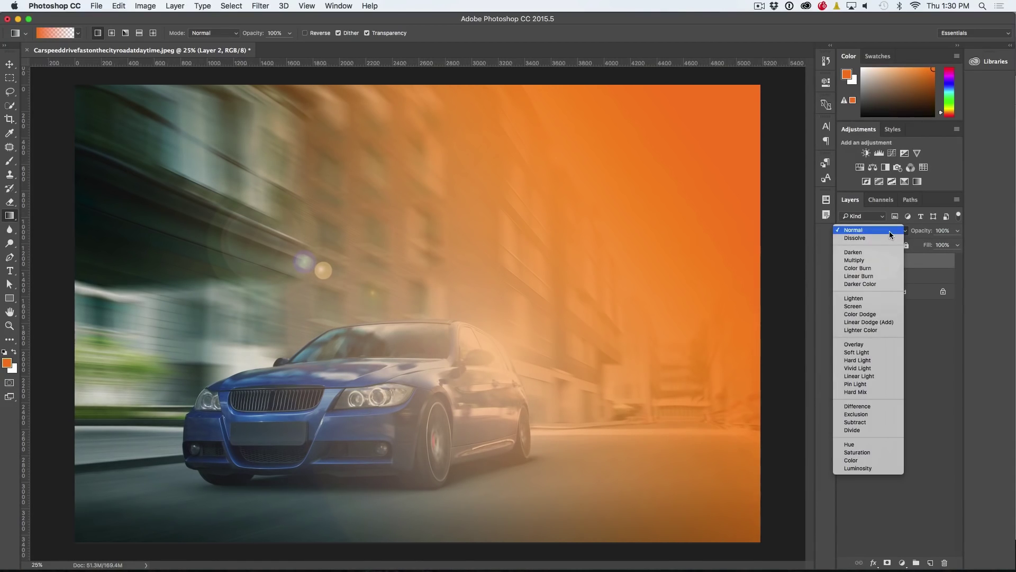
{"action": "left_click", "coordinate": [888, 343]}
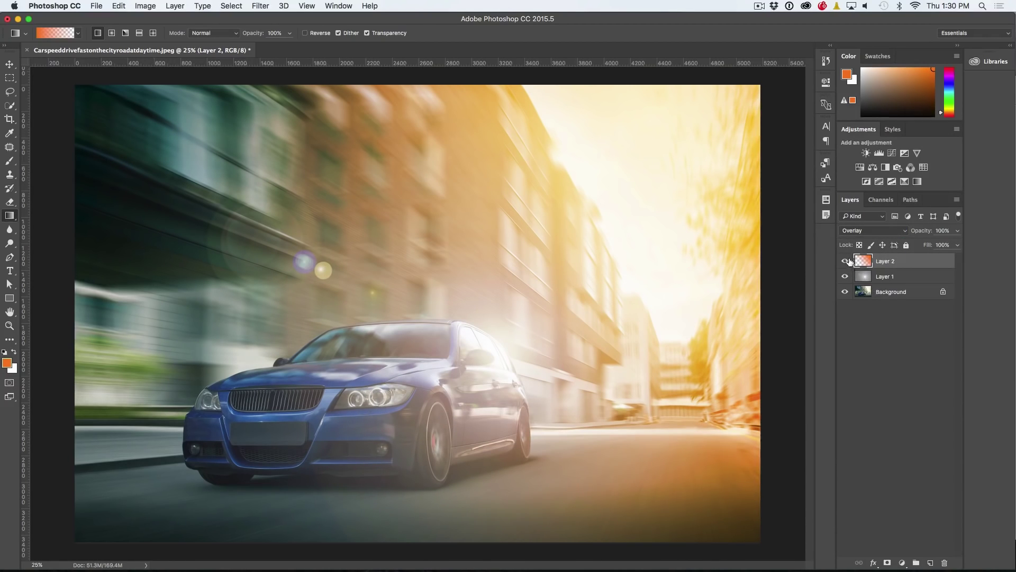
{"action": "left_click", "coordinate": [868, 232]}
{"action": "left_click", "coordinate": [868, 239]}
{"action": "left_click", "coordinate": [845, 262]}
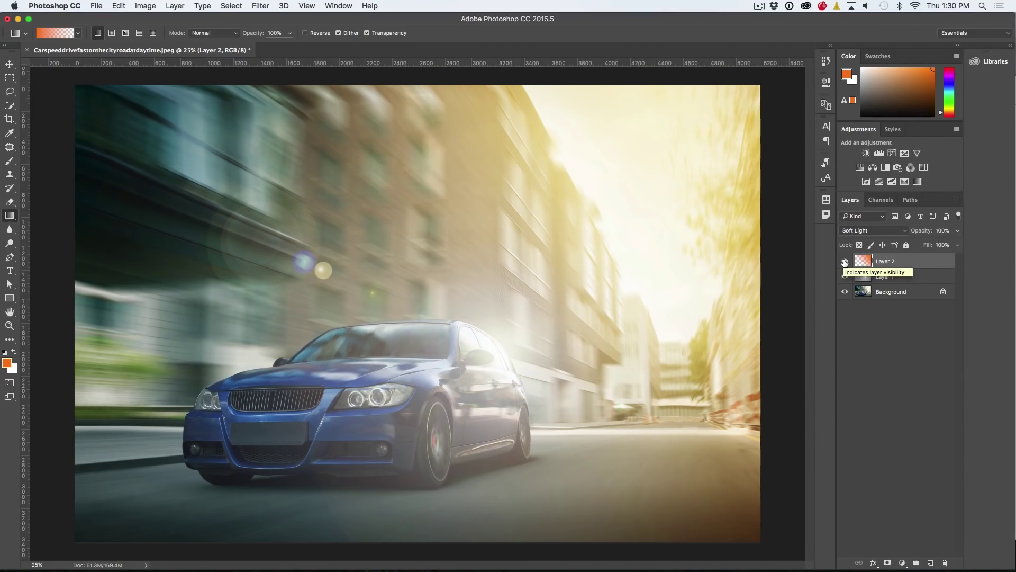
{"action": "left_click", "coordinate": [859, 231]}
{"action": "left_click", "coordinate": [862, 223]}
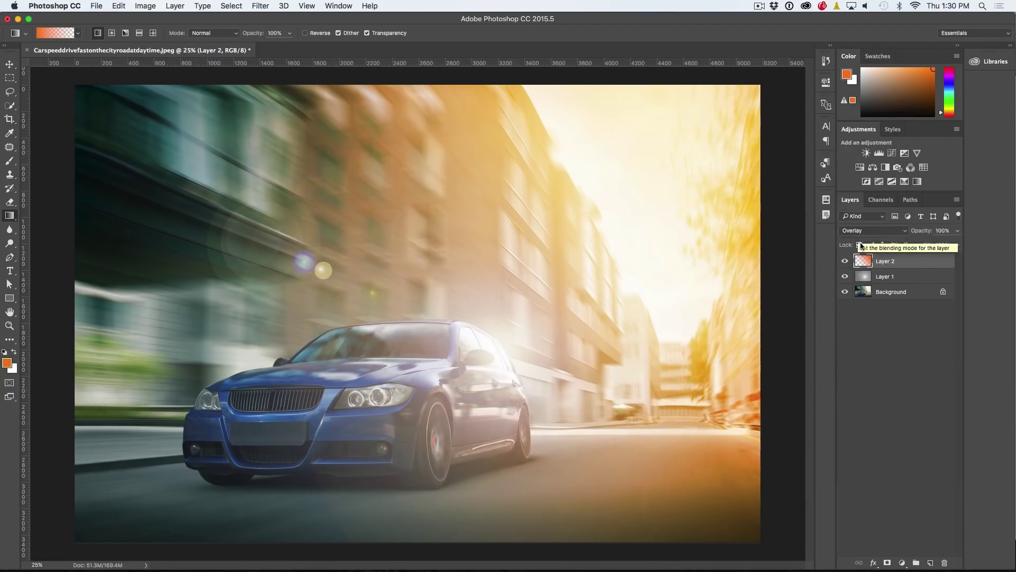
Try Soft Light, Linear Light and Pin Light, settle on Overlay, then hide Layer 2
{"action": "left_click", "coordinate": [866, 232]}
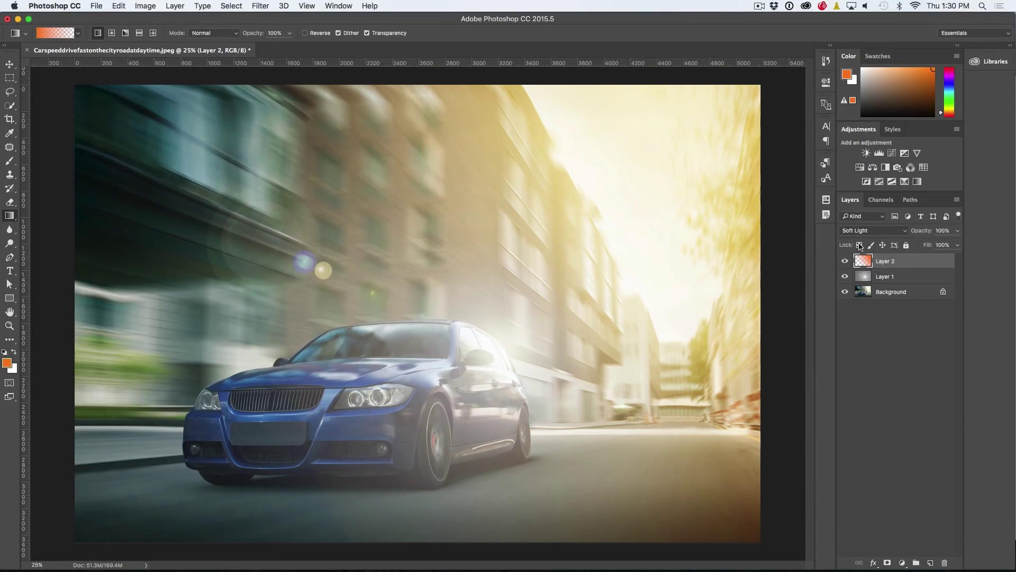
{"action": "left_click", "coordinate": [864, 232]}
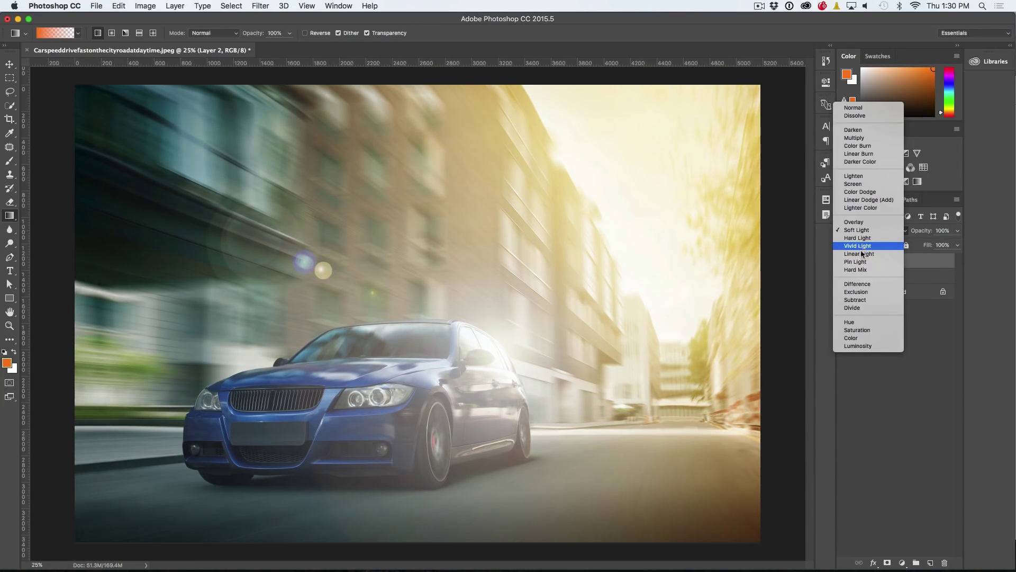
{"action": "left_click", "coordinate": [862, 253]}
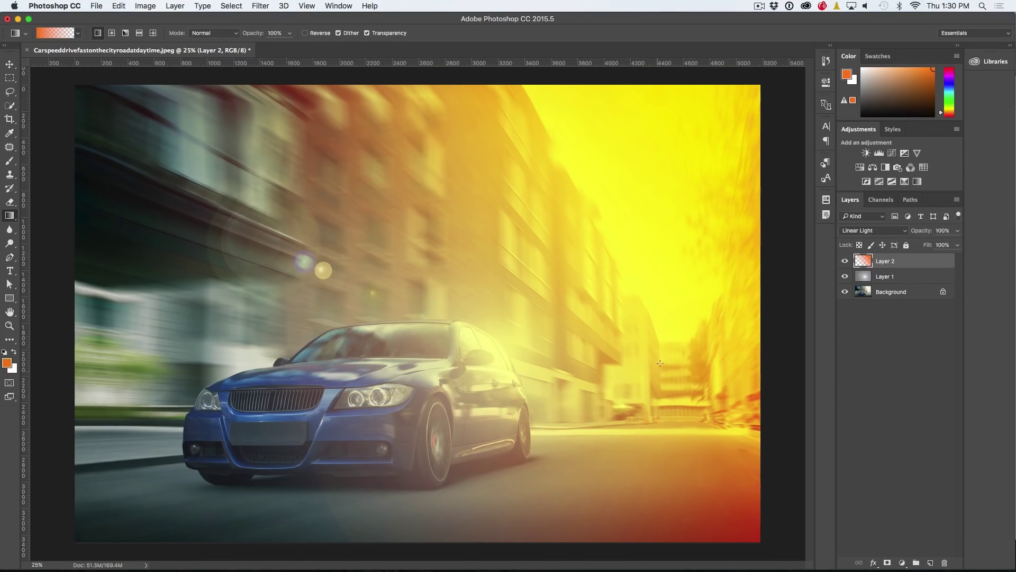
{"action": "left_click", "coordinate": [861, 232]}
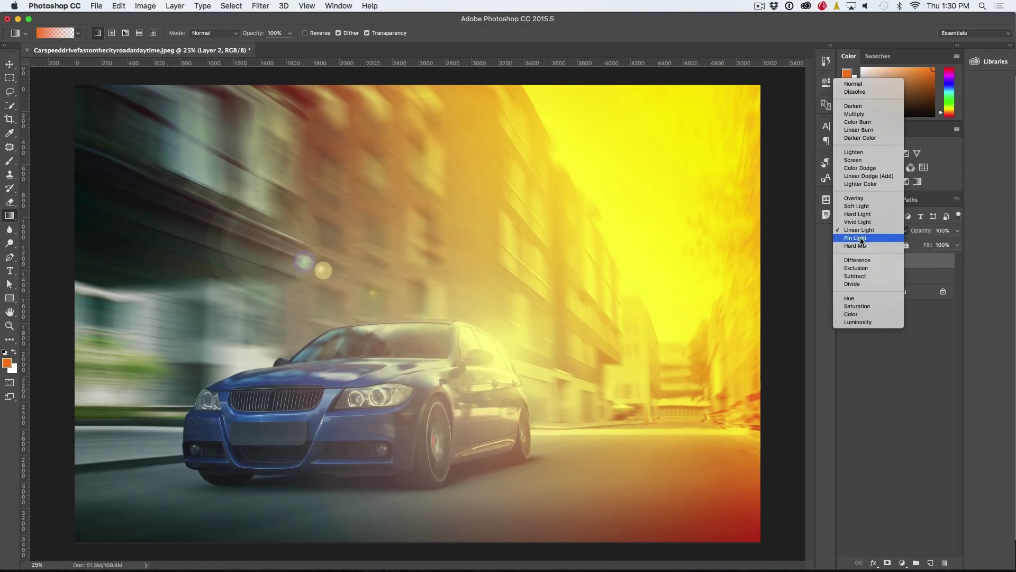
{"action": "left_click", "coordinate": [860, 240]}
{"action": "left_click", "coordinate": [860, 232]}
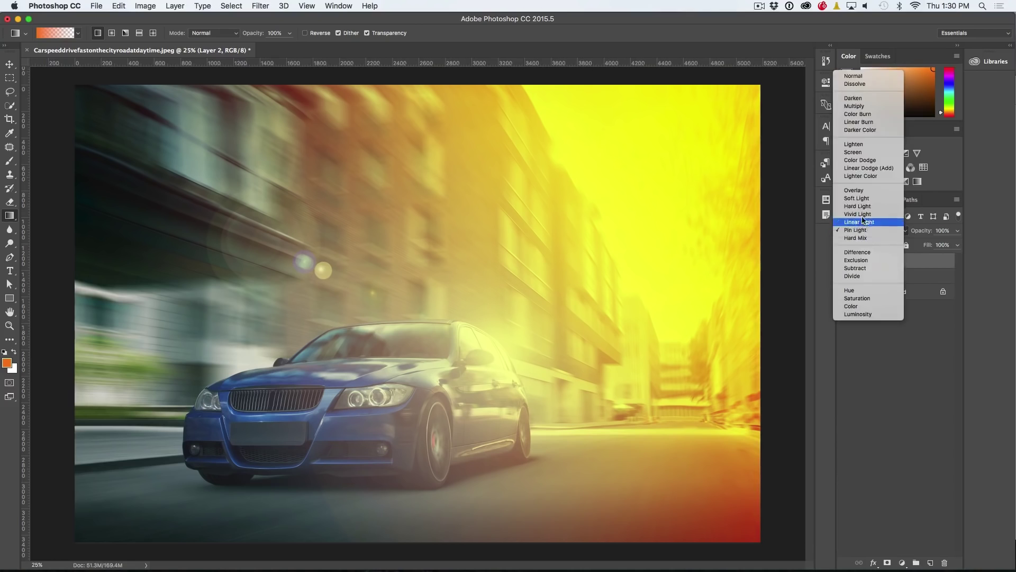
{"action": "left_click", "coordinate": [857, 190]}
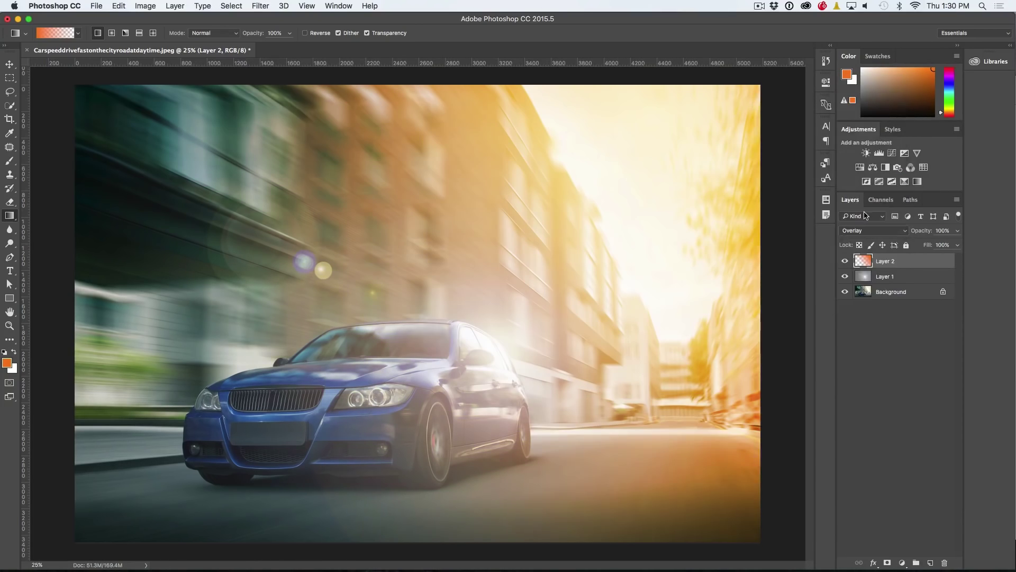
{"action": "left_click", "coordinate": [845, 261]}
{"action": "left_click", "coordinate": [847, 278]}
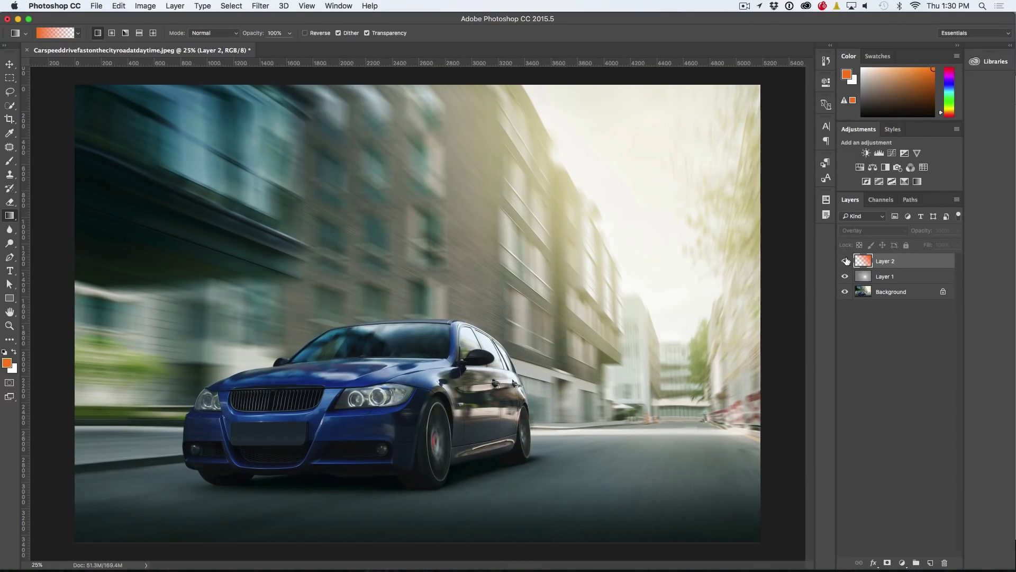
{"action": "left_click", "coordinate": [844, 260]}
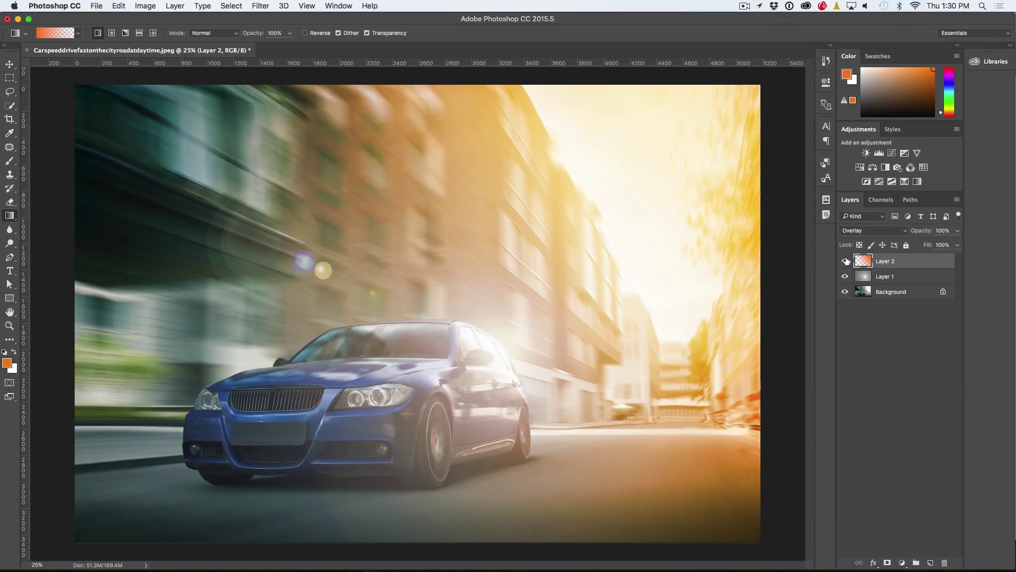